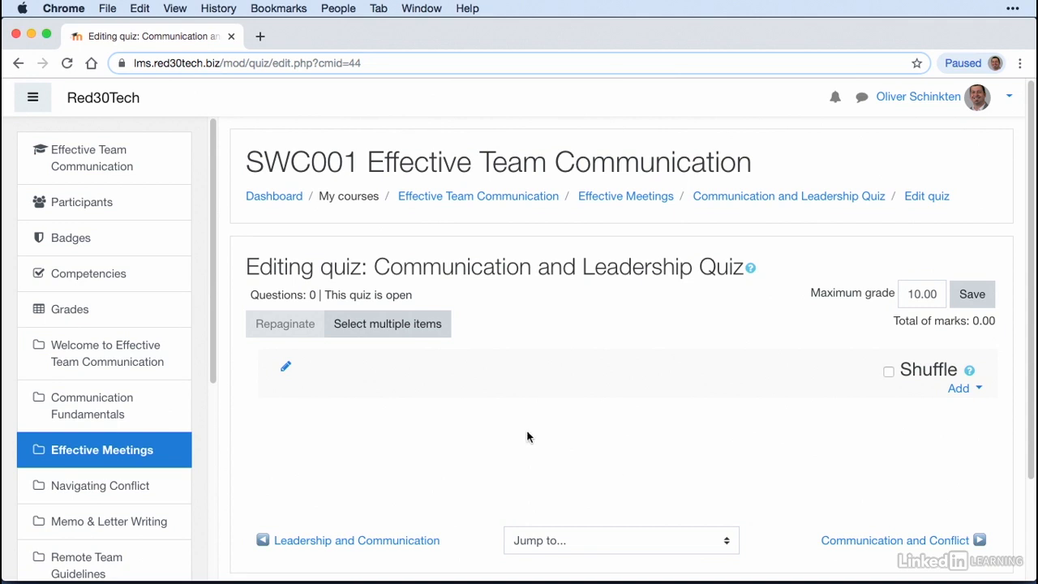
Step: Add a new Multiple choice question to the Communication and Leadership Quiz
click(964, 393)
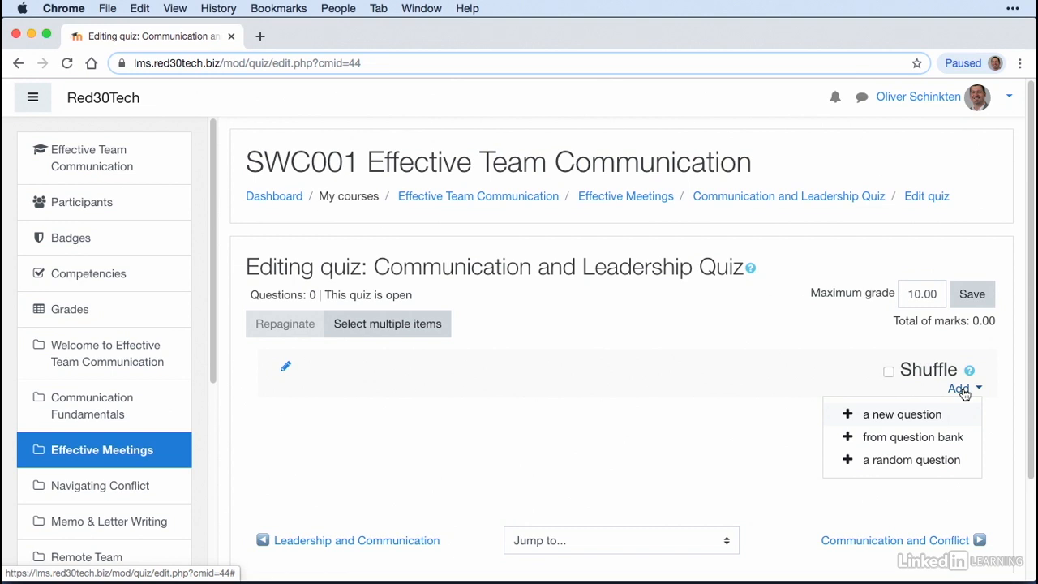
click(882, 417)
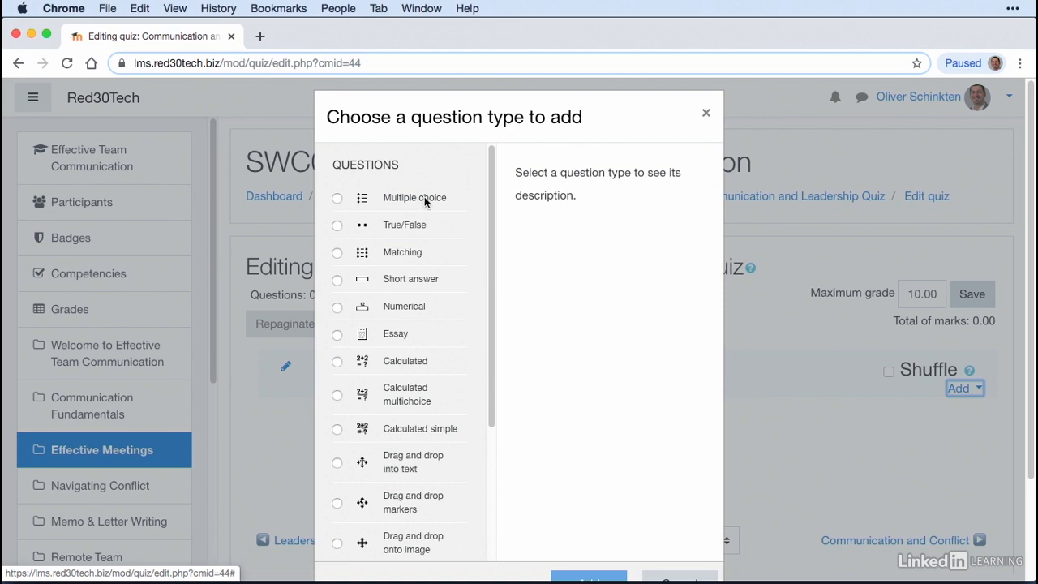
scroll(414, 269, down, 5)
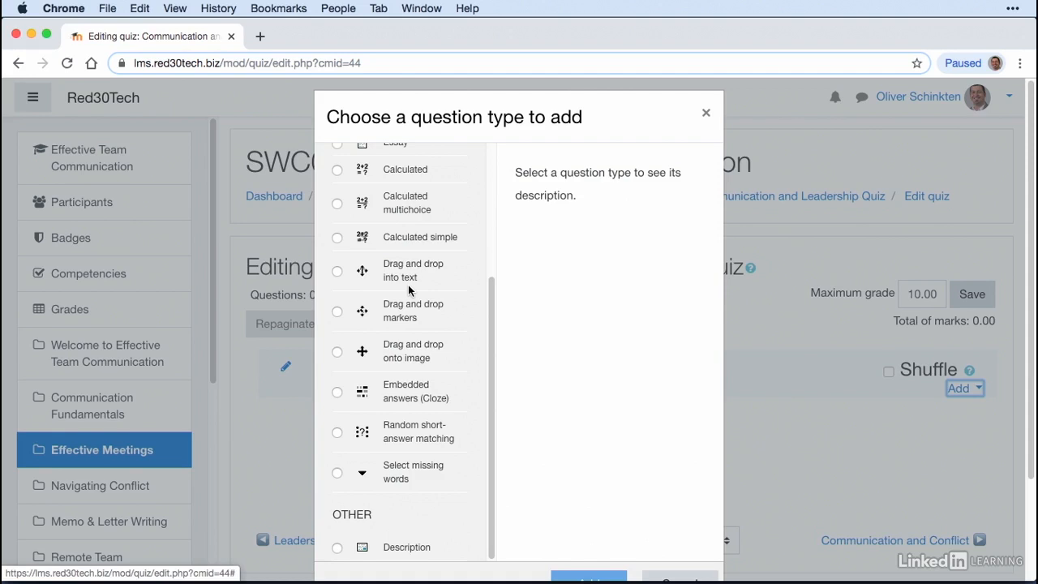
scroll(408, 291, up, 5)
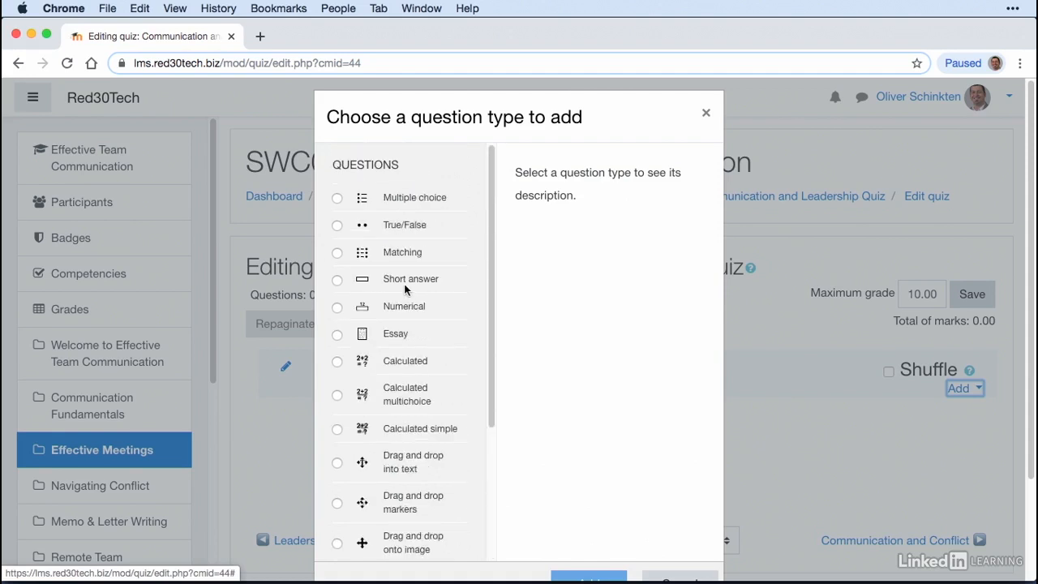
click(336, 199)
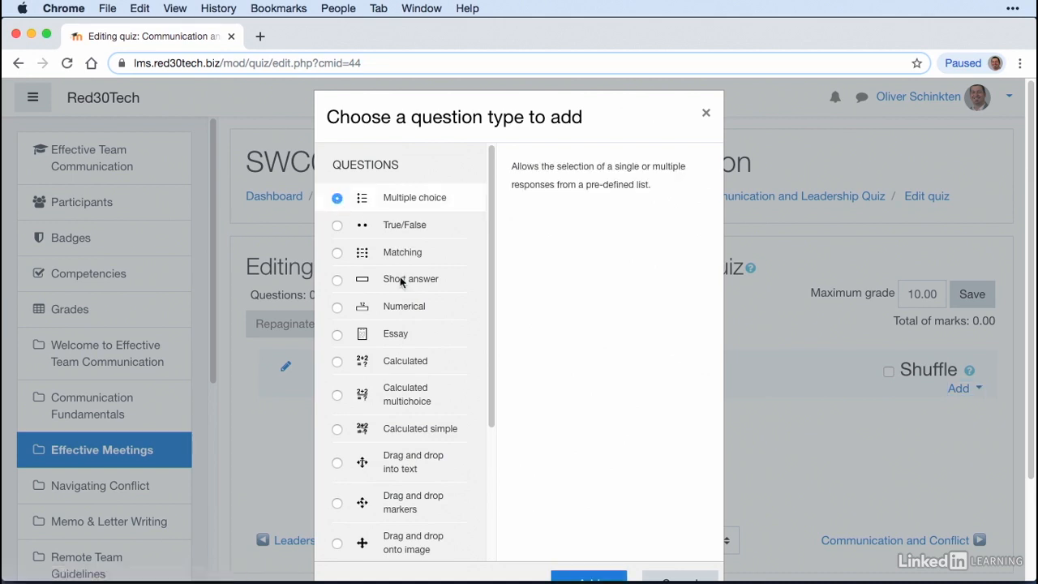
scroll(770, 326, down, 1)
scroll(770, 324, down, 1)
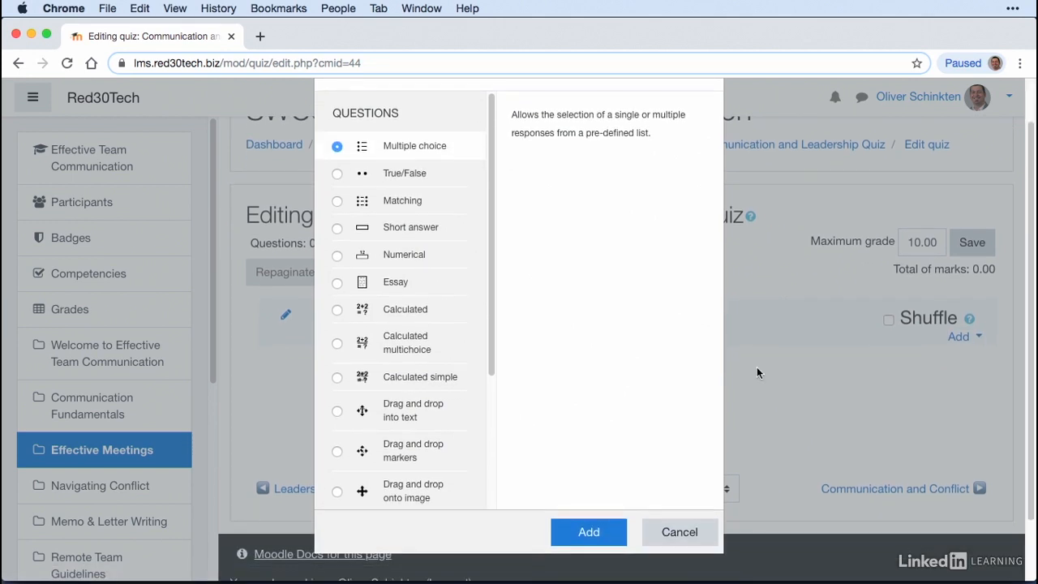
click(591, 532)
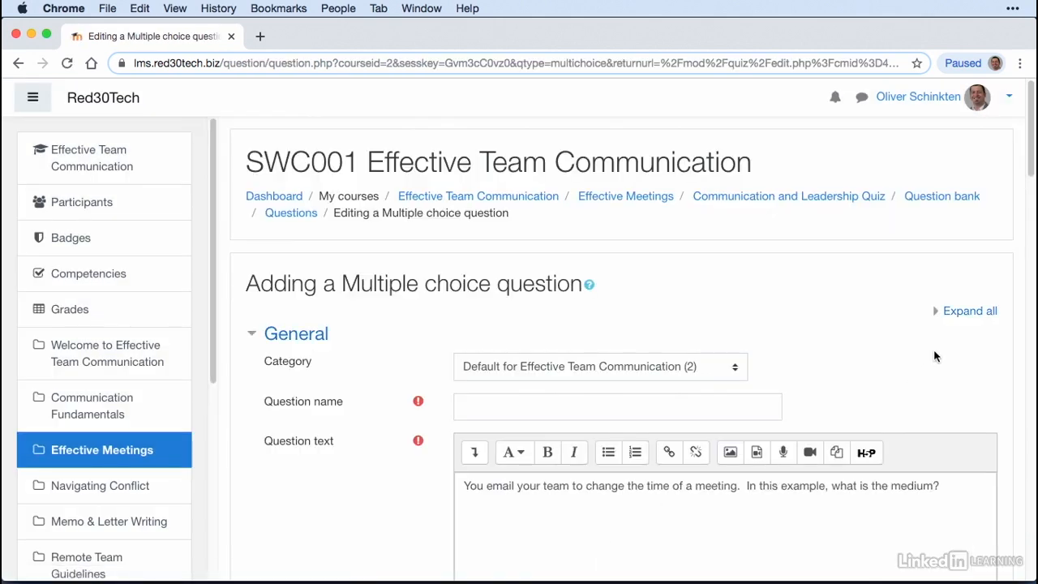
Step: Keep the question category as Default for Effective Team Communication
scroll(803, 308, down, 2)
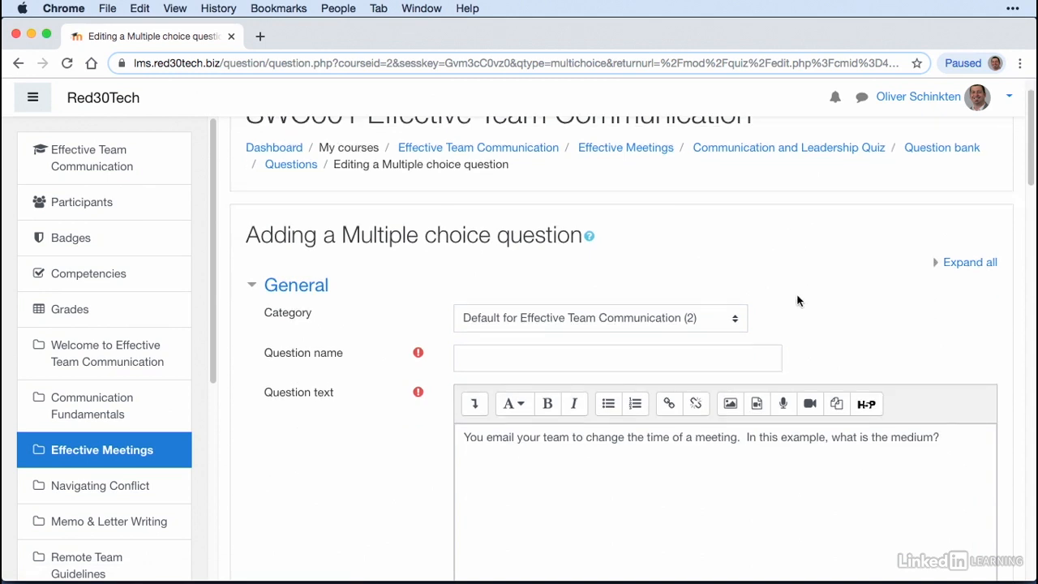
click(667, 319)
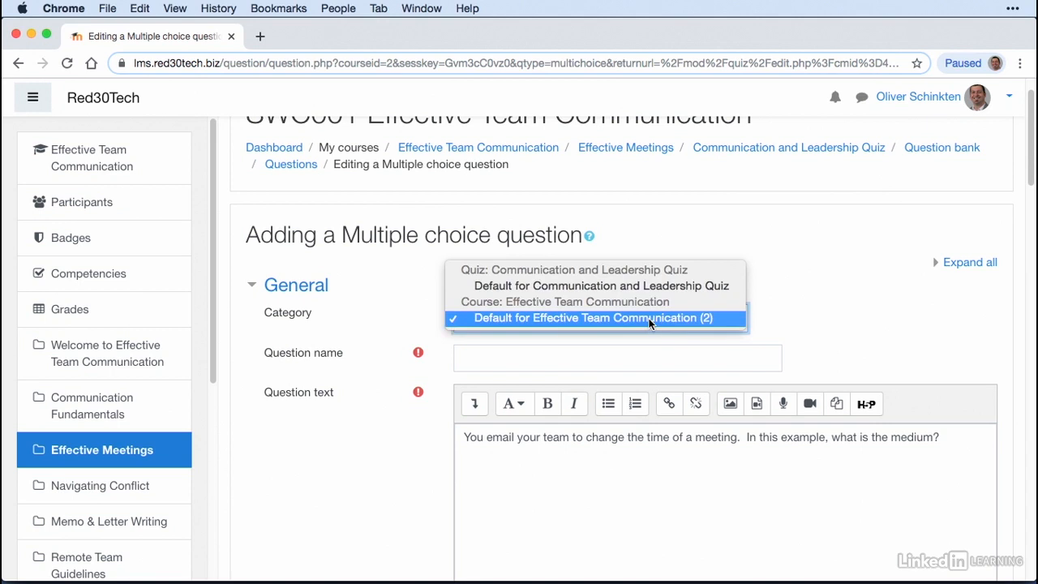
click(656, 317)
scroll(876, 332, down, 1)
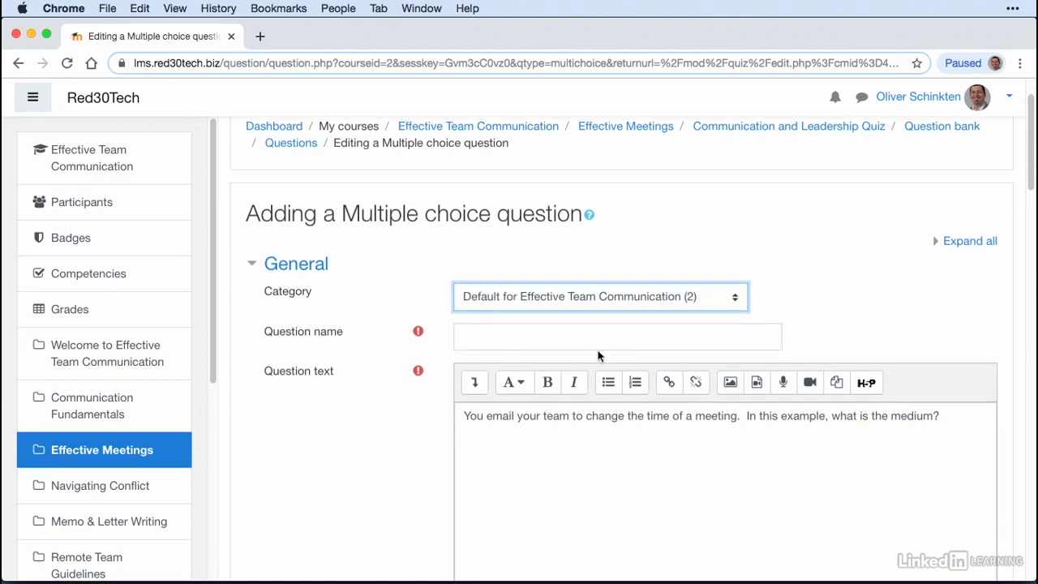
Step: Name the question "Elements of Communication - 1"
click(511, 340)
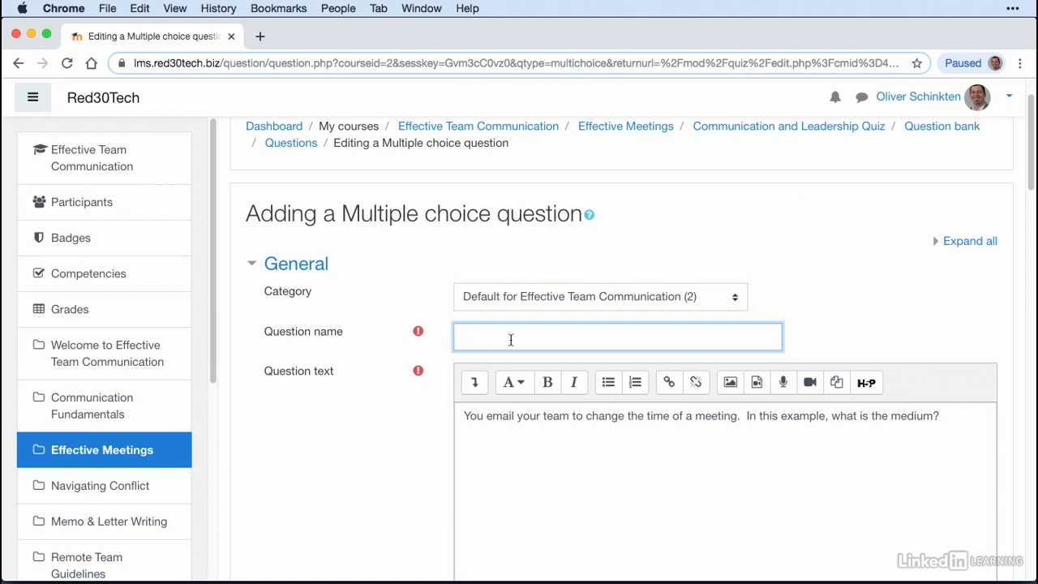
text(Elements of Communication - 1)
scroll(786, 463, down, 1)
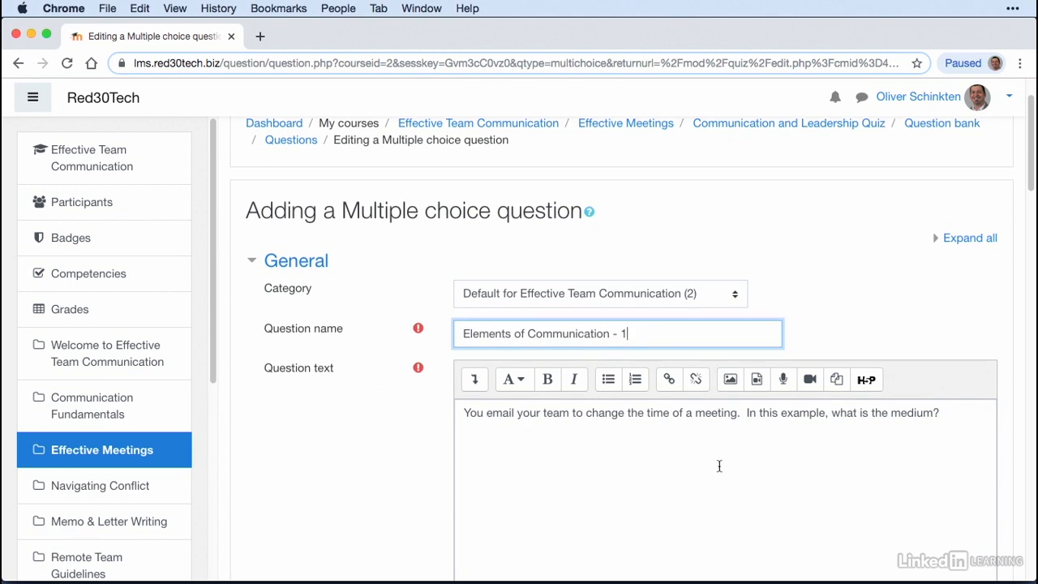
Step: Set the question's default mark to 5
scroll(786, 463, down, 3)
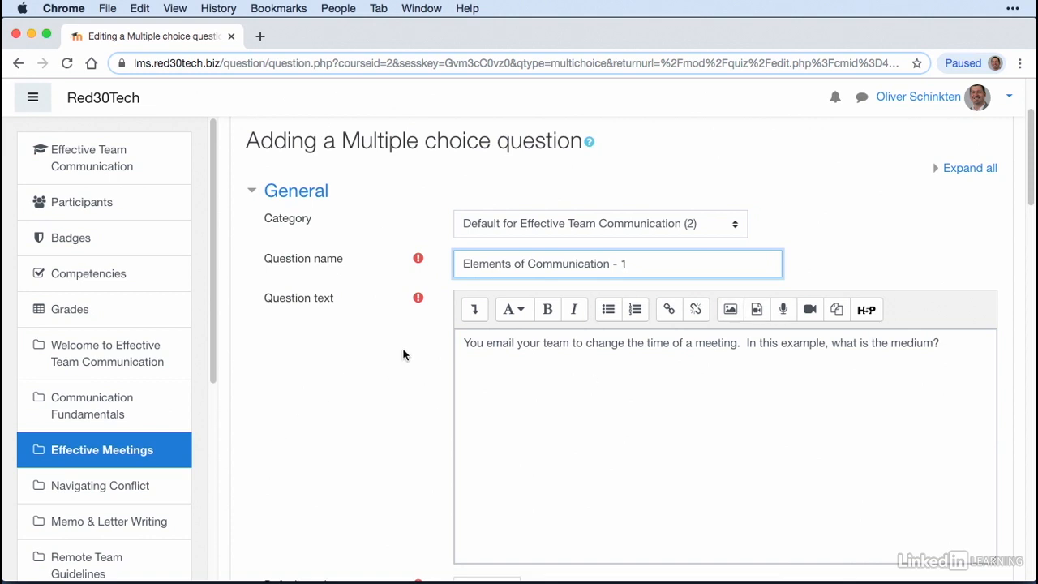
scroll(340, 366, down, 5)
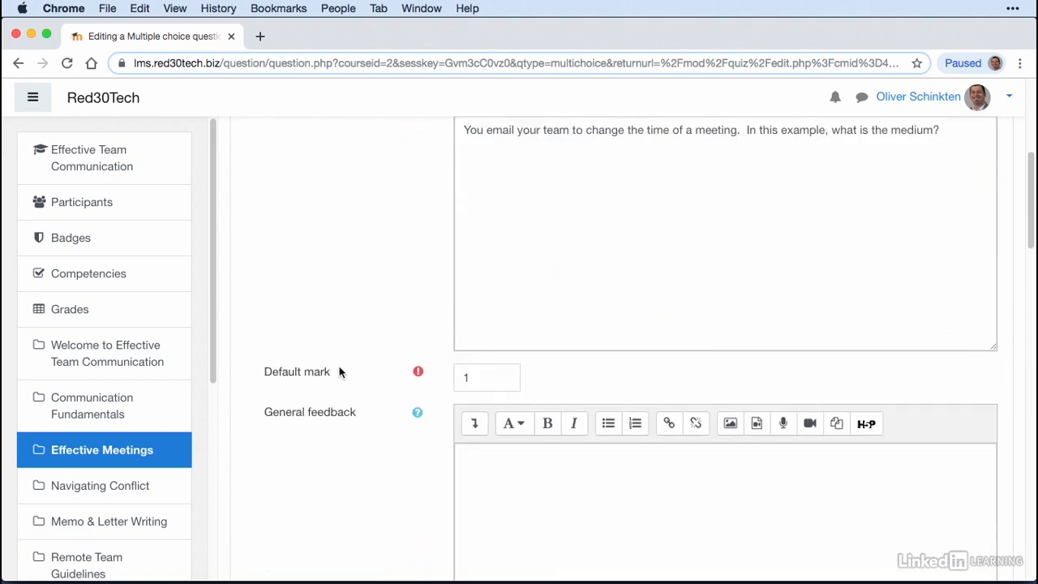
scroll(339, 367, down, 1)
drag(505, 354, 450, 354)
text(5)
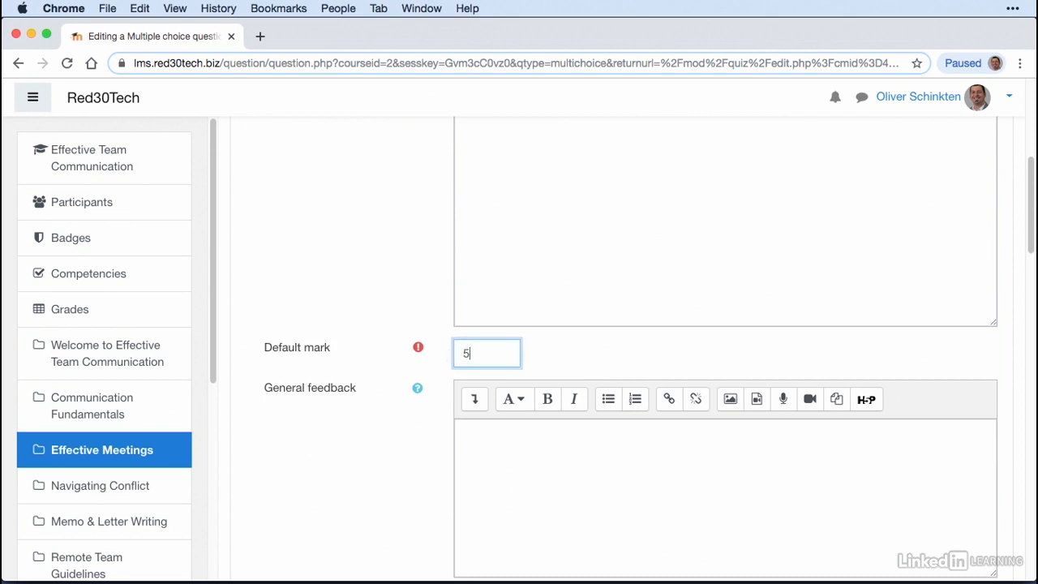
Step: Leave the general feedback empty, keep the question at One answer only, and turn off shuffling of the choices
scroll(650, 348, down, 1)
scroll(650, 355, down, 3)
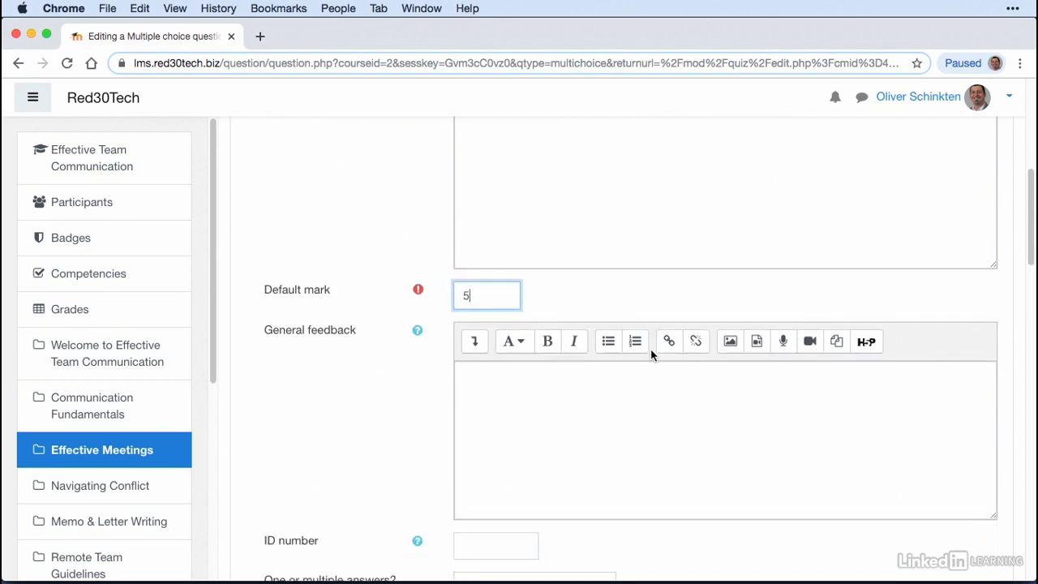
click(588, 330)
scroll(589, 331, down, 2)
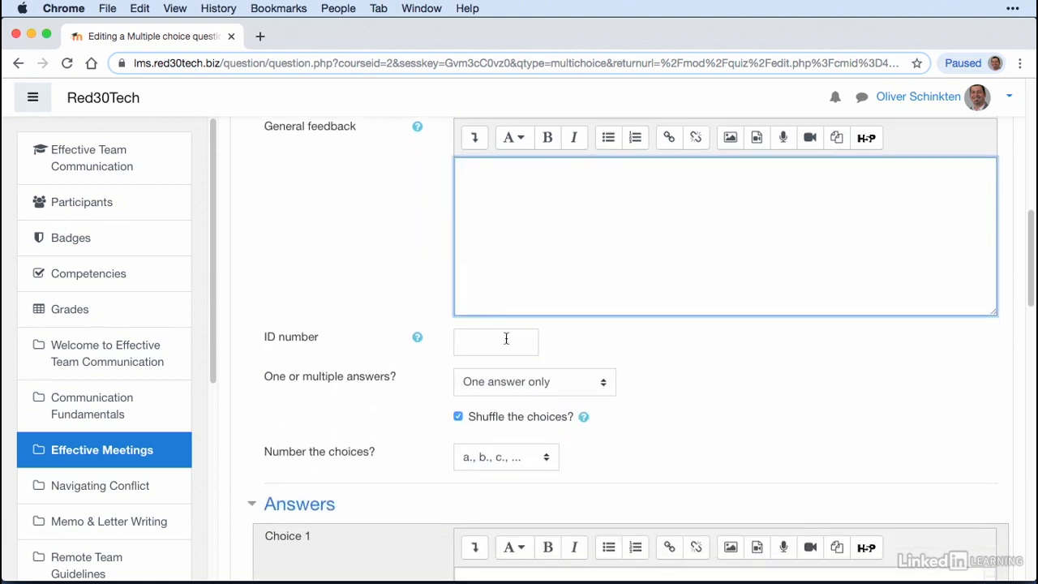
scroll(676, 355, down, 1)
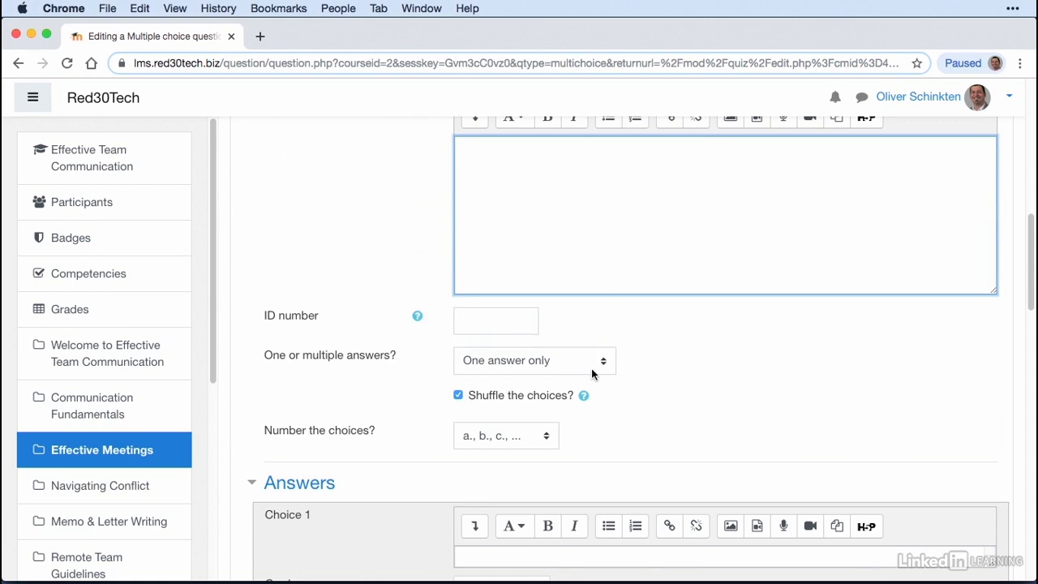
click(560, 361)
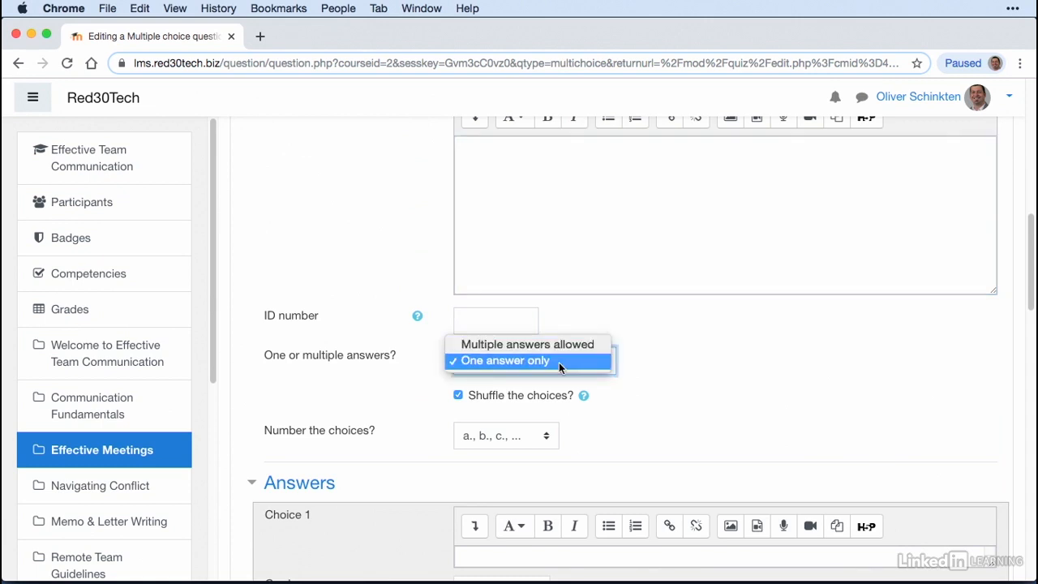
click(560, 361)
click(458, 397)
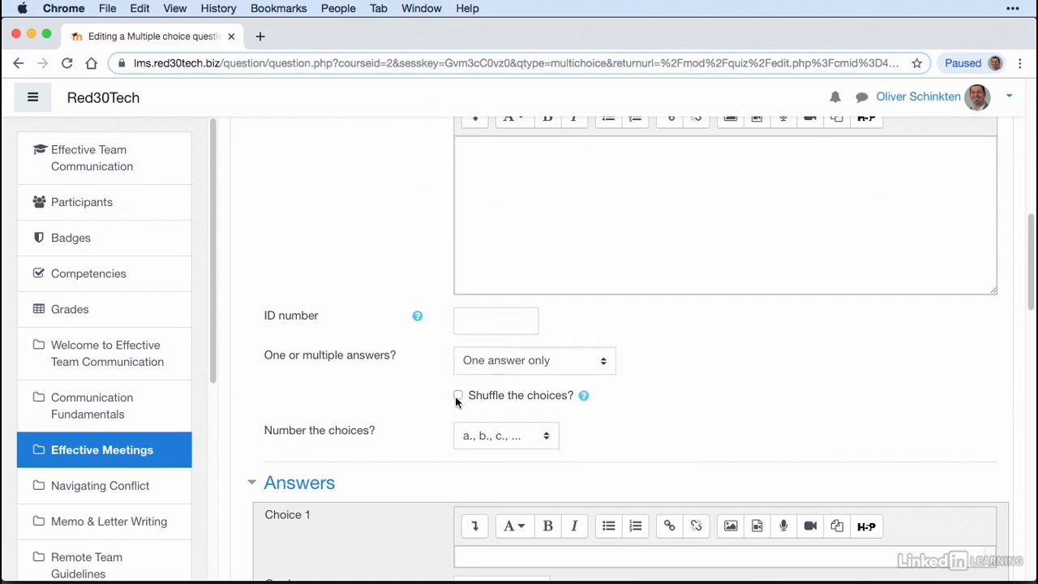
Step: Keep the choice numbering style as lowercase letters (a., b., c., ...)
scroll(692, 381, down, 3)
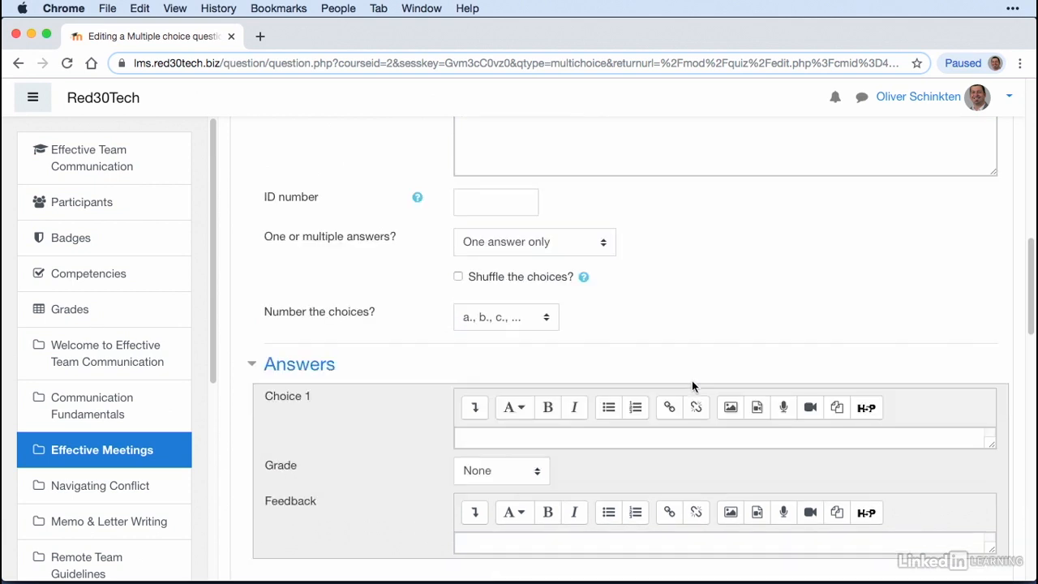
click(549, 322)
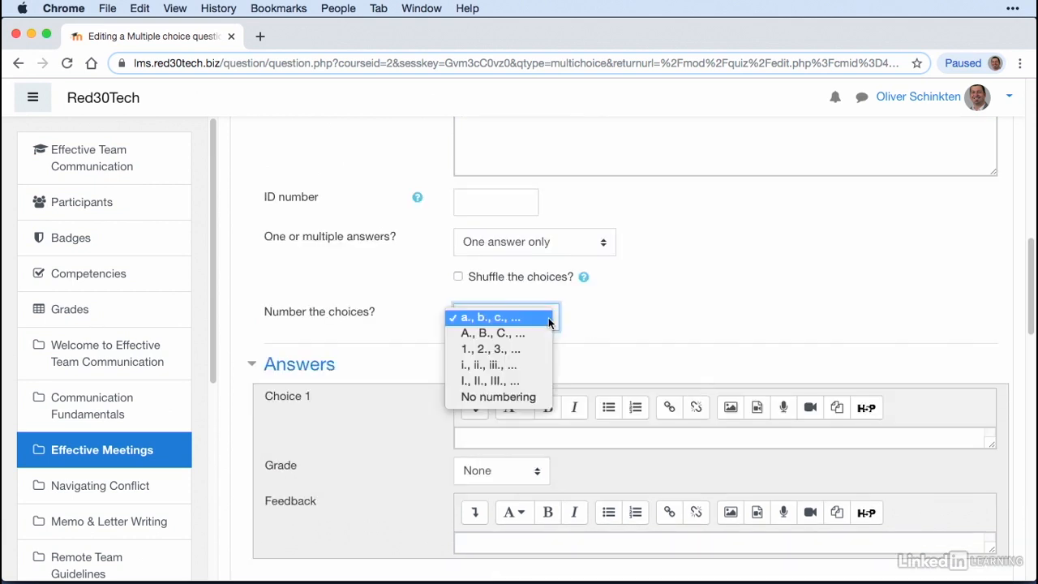
click(498, 318)
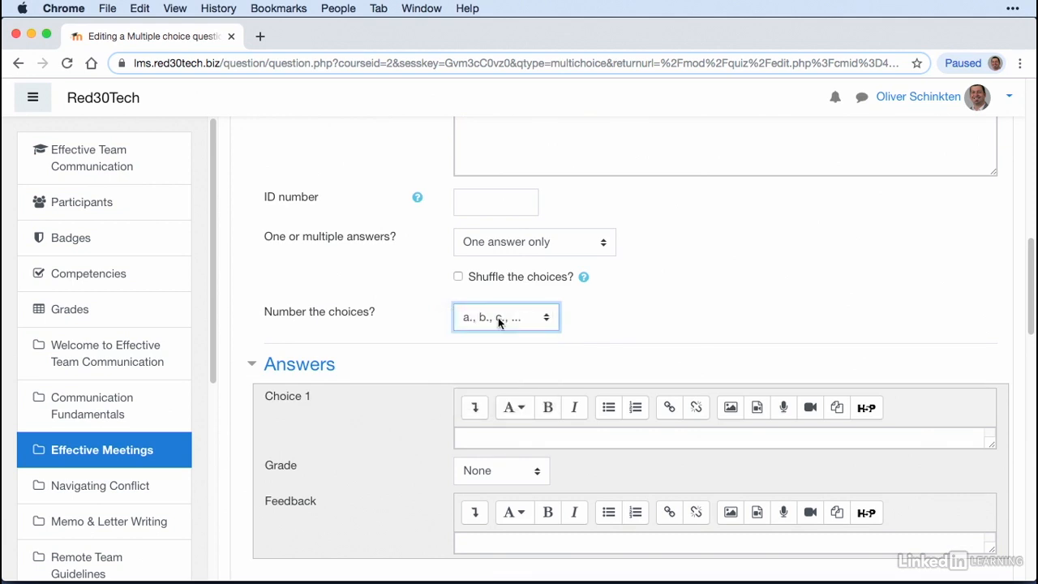
Step: Enter "You" as the answer for Choice 1 and "Your Team Members" for Choice 2
scroll(681, 317, down, 4)
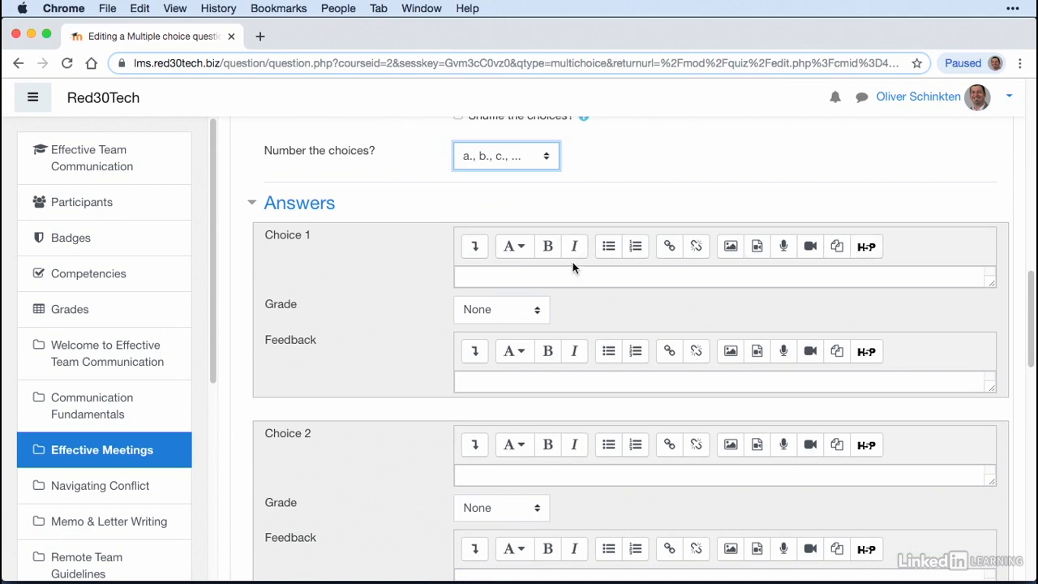
click(507, 280)
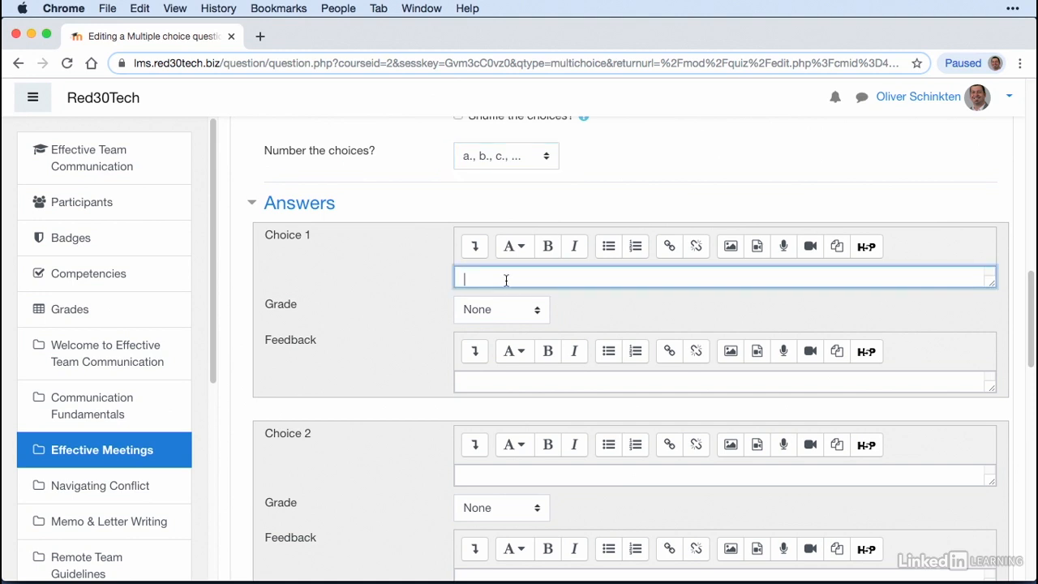
text(You)
scroll(519, 262, down, 2)
click(512, 405)
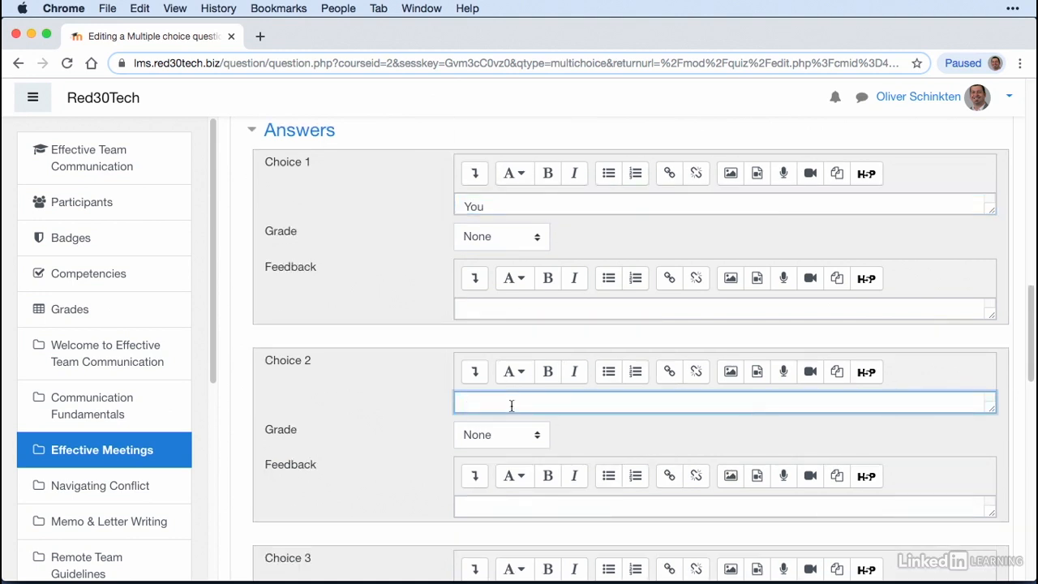
text(Your Team E)
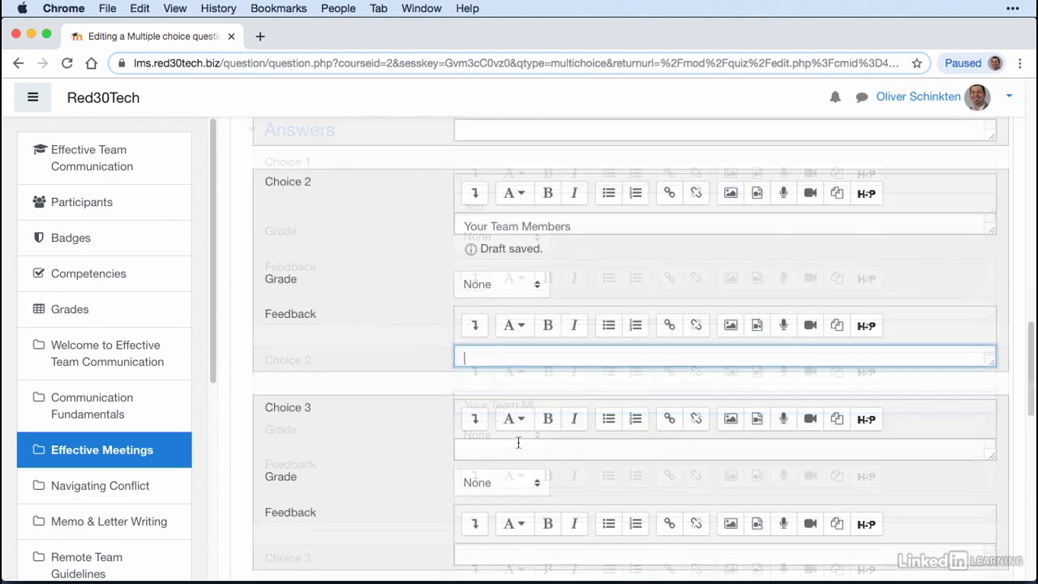
Step: Enter "Email" as the answer for Choice 3 and "You need to change the meeting time." for Choice 4
click(519, 443)
text(Email)
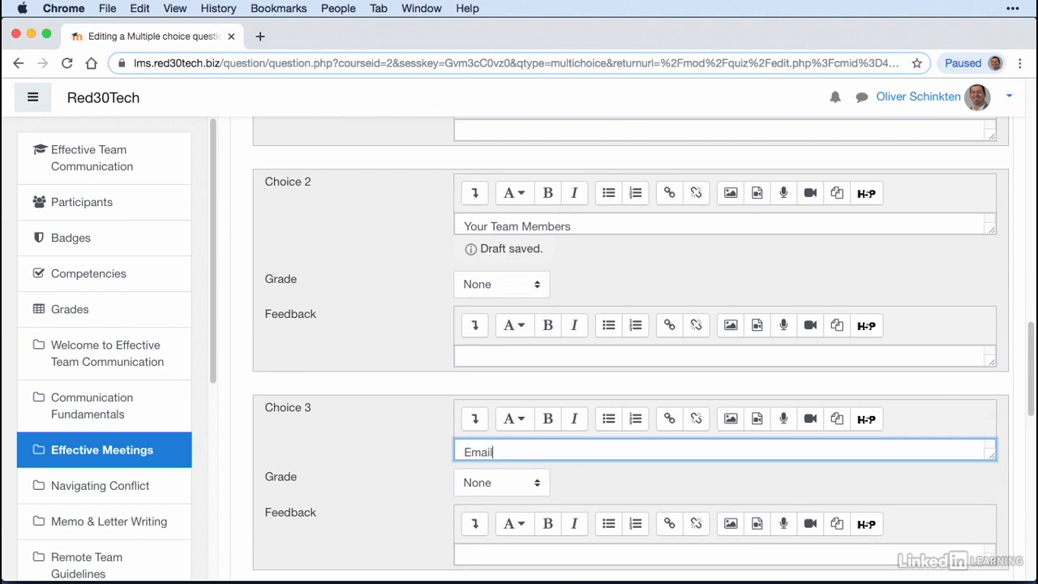
scroll(507, 368, down, 5)
click(508, 431)
text(You need)
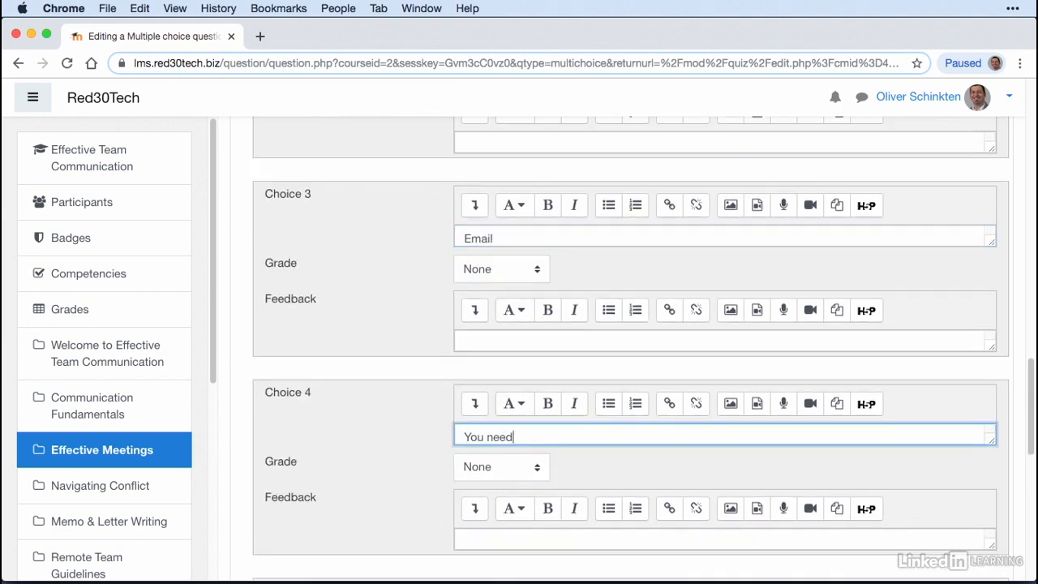
text( to change the meeting time.)
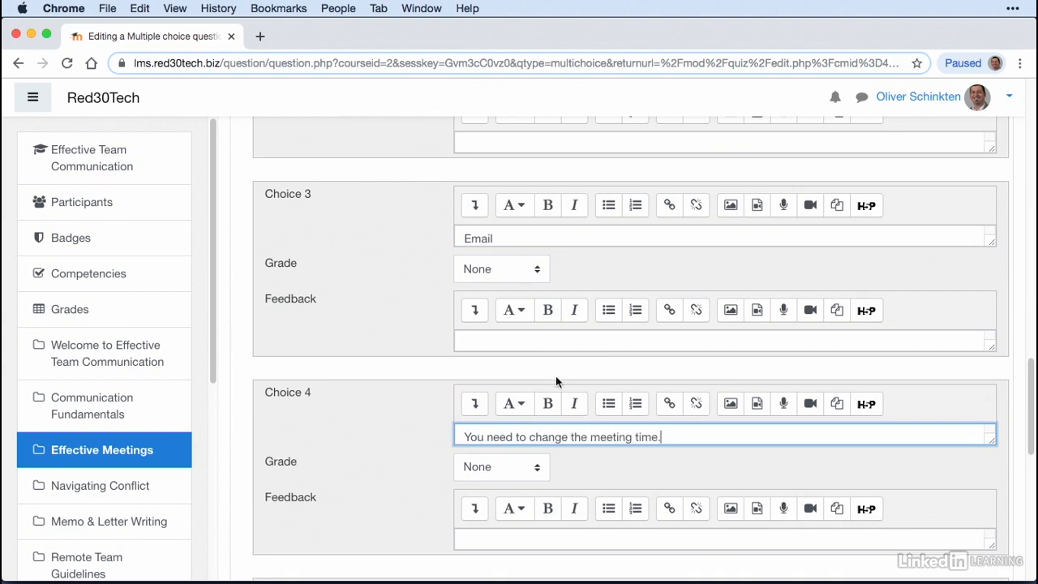
Step: Keep the grade for Choice 1 at None and enter "You are the sender" as its feedback
scroll(558, 380, up, 8)
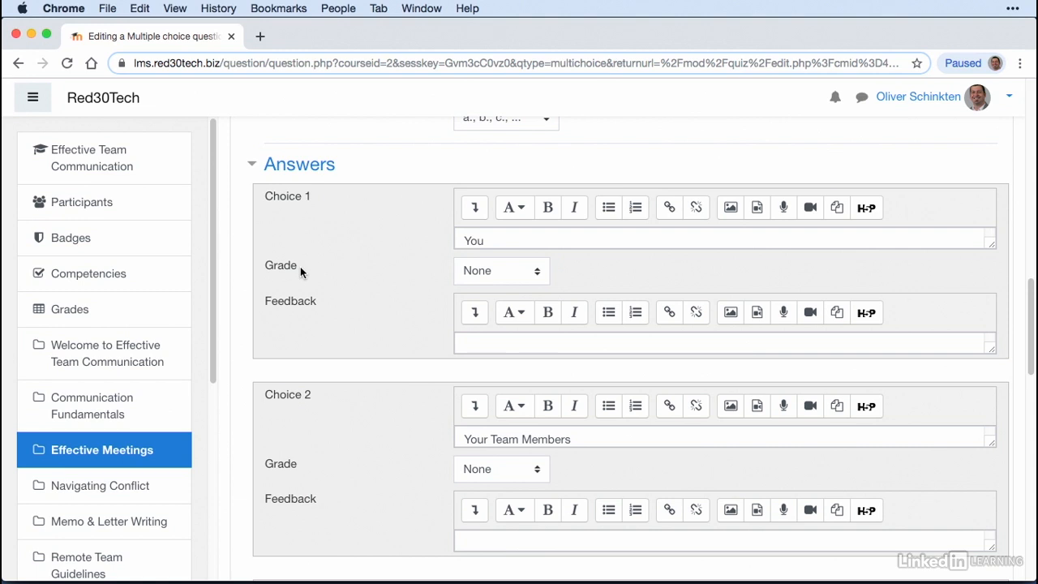
click(527, 276)
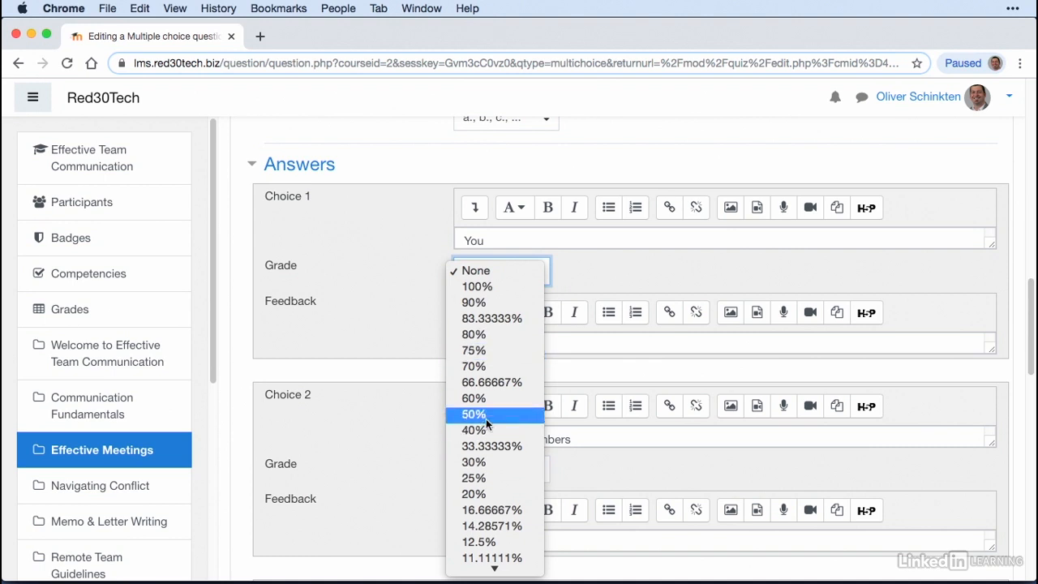
click(486, 276)
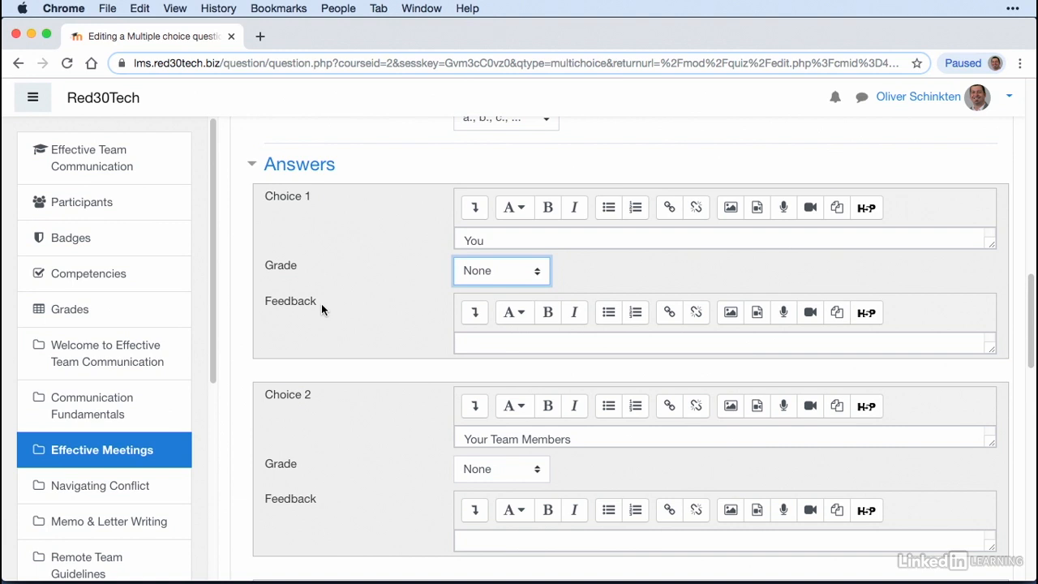
click(514, 346)
text(You are)
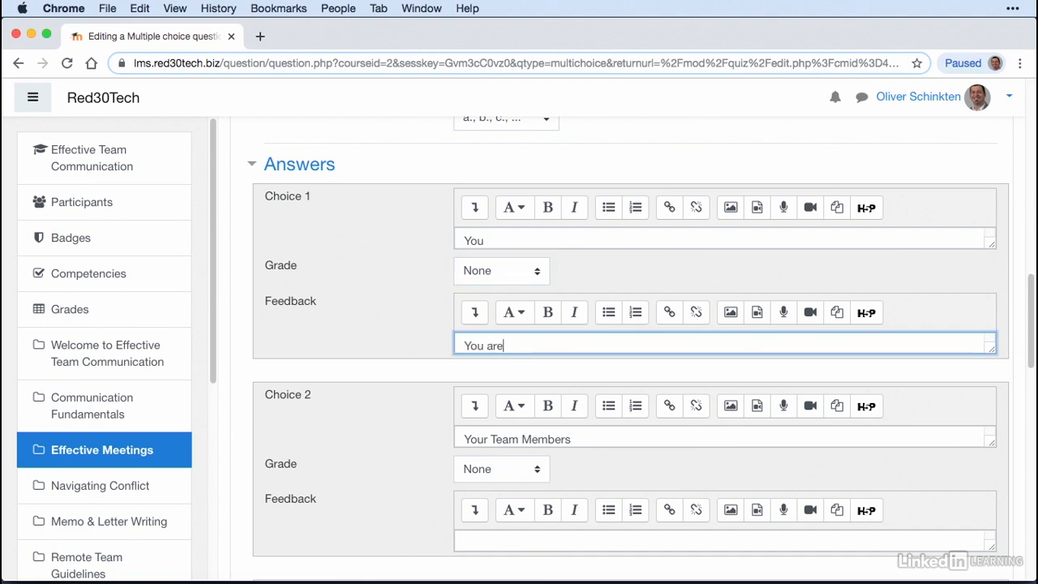
text( the sender)
Step: Enter "They are the audience." as the feedback for Choice 2
scroll(507, 316, down, 5)
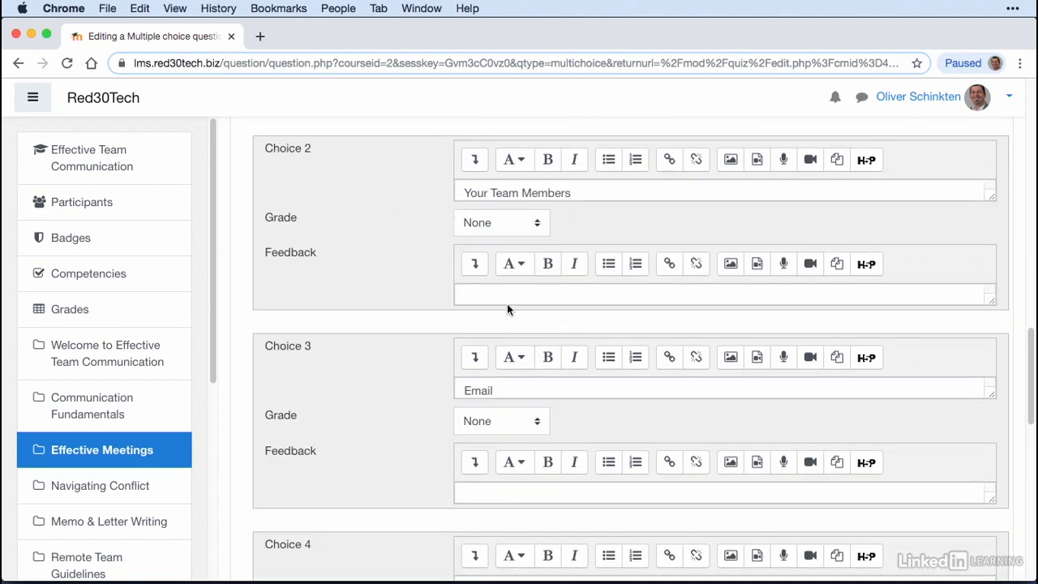
click(513, 293)
text(They)
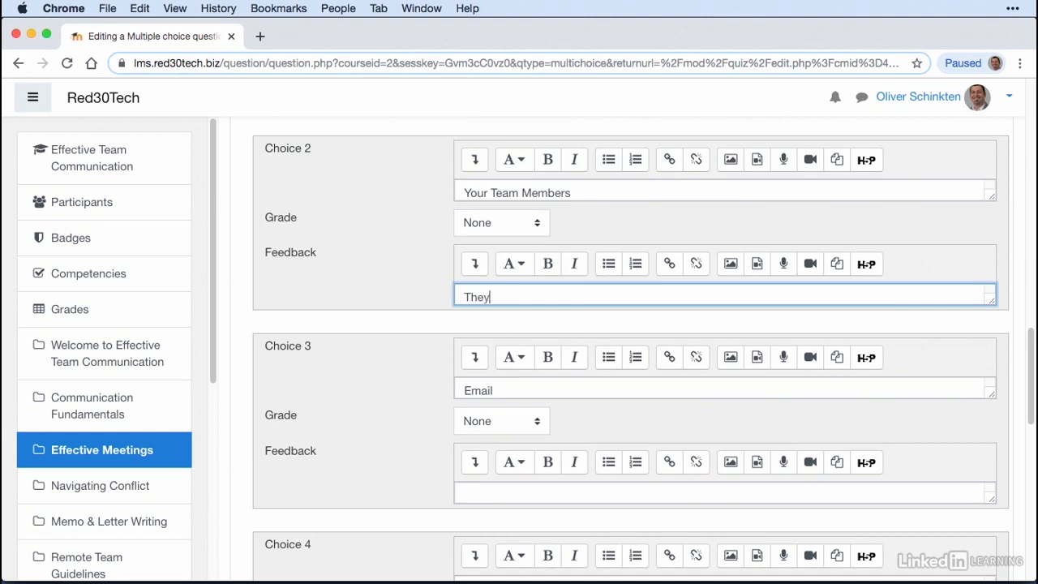
text( are the audience.)
key(Return)
Step: Set the grade for Choice 3 (Email) to 100% and leave its feedback blank
scroll(424, 370, down, 1)
scroll(424, 366, down, 1)
scroll(429, 347, up, 1)
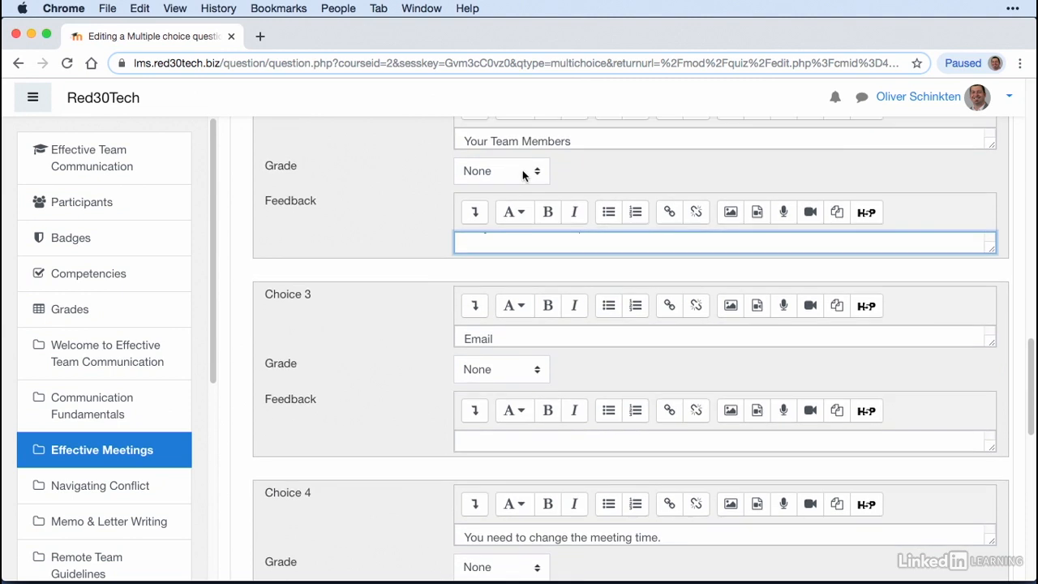
scroll(531, 227, down, 2)
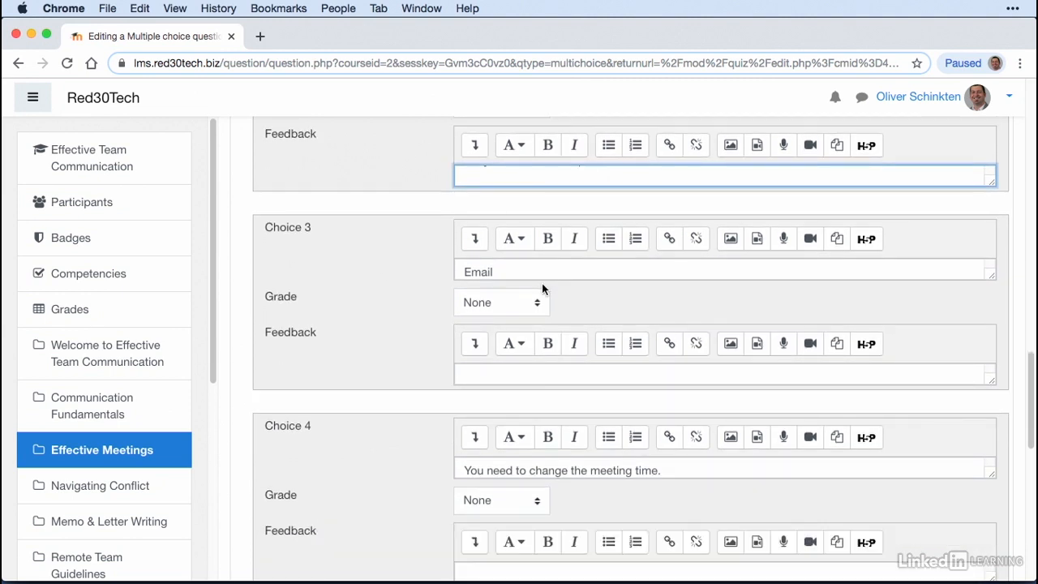
click(538, 304)
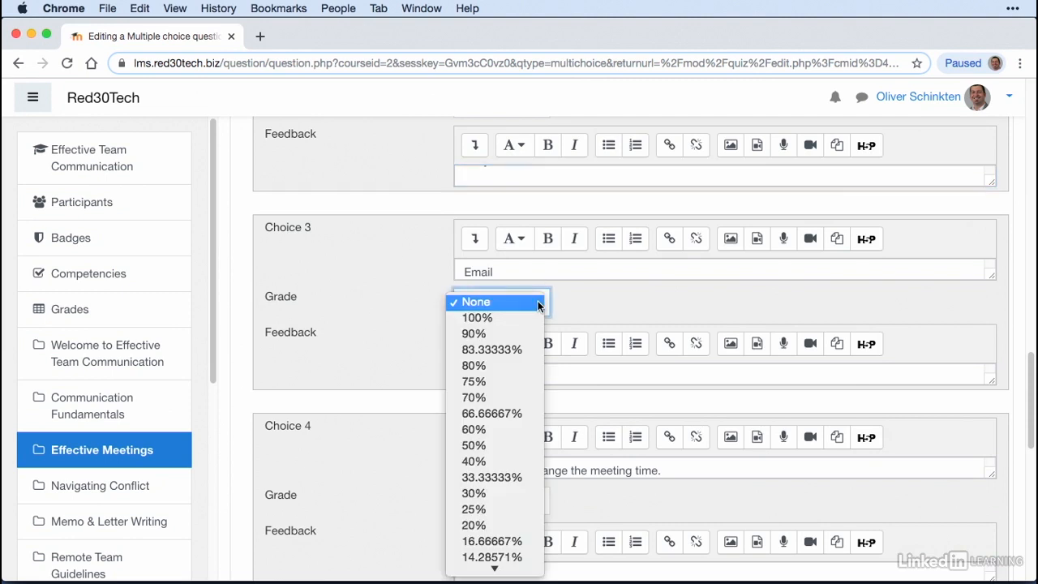
click(502, 318)
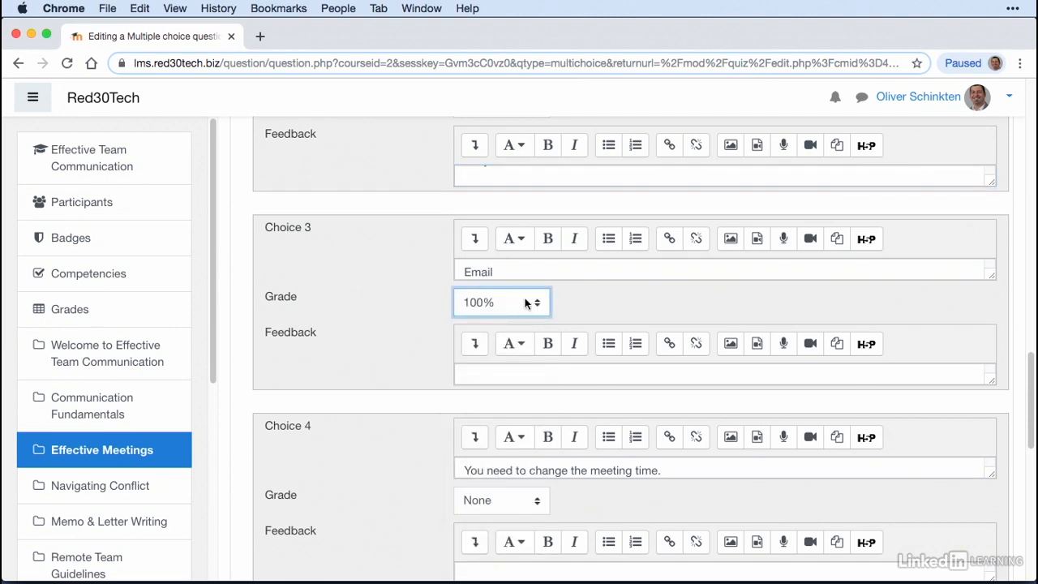
click(524, 377)
click(396, 347)
Step: Enter "This is the message" as the feedback for Choice 4, keeping its grade at None
scroll(405, 324, down, 5)
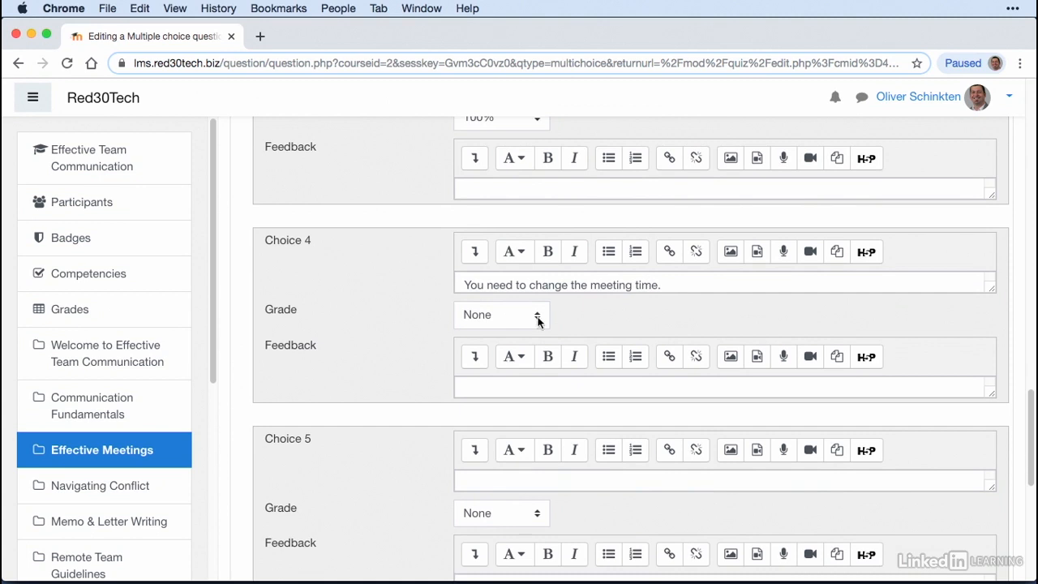
click(510, 382)
text(This is the message)
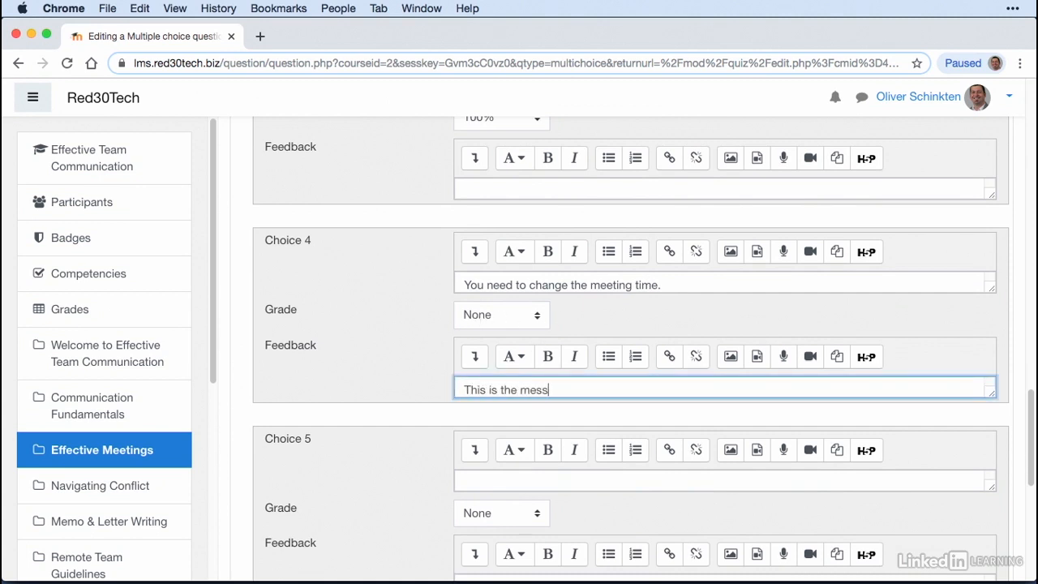
Step: Check the Multiple tries settings of the multiple choice question and save the question to the quiz
scroll(356, 265, down, 8)
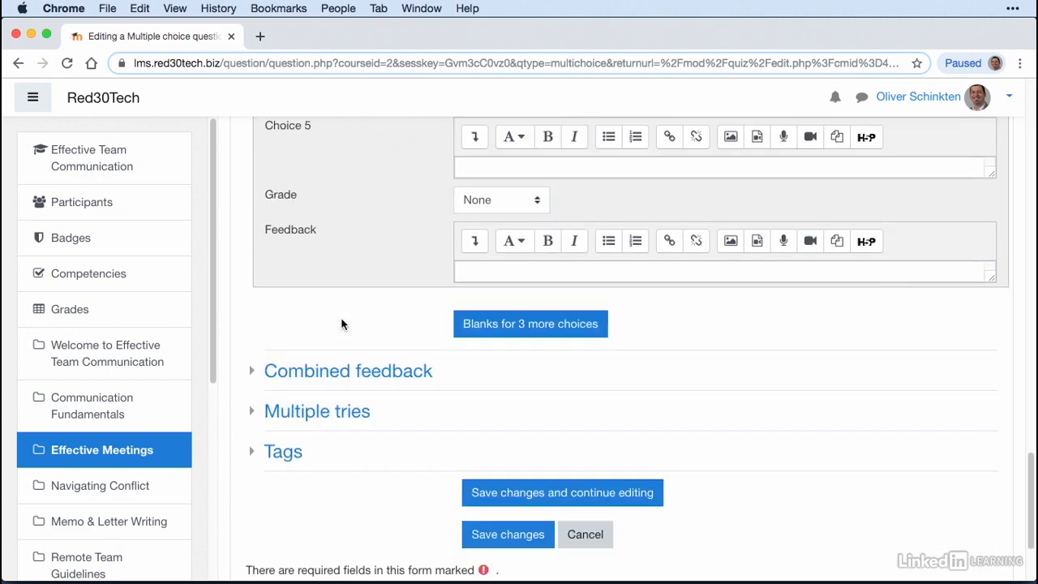
scroll(372, 292, up, 4)
scroll(374, 294, down, 1)
scroll(373, 288, down, 2)
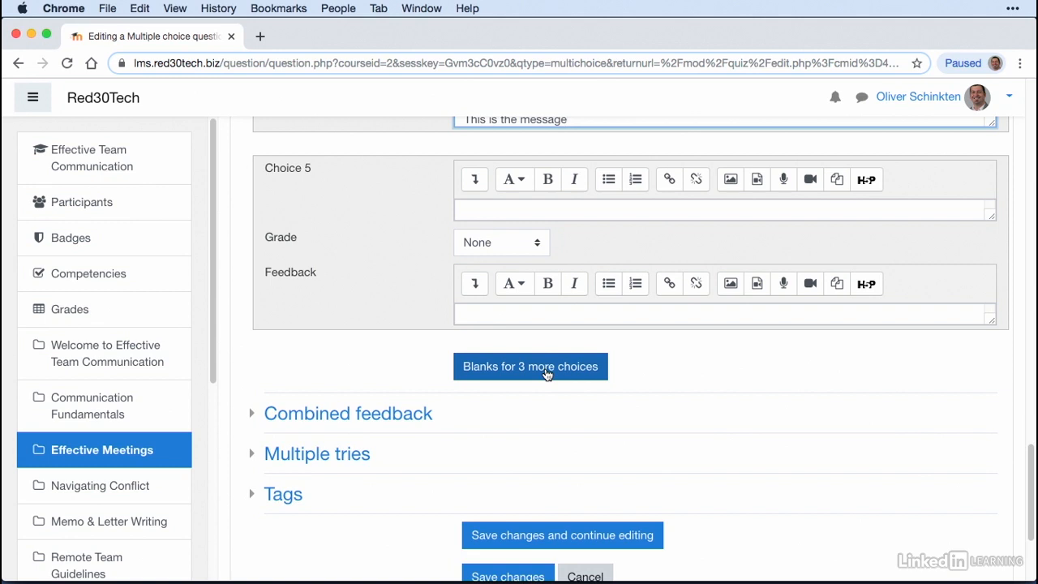
scroll(548, 374, down, 3)
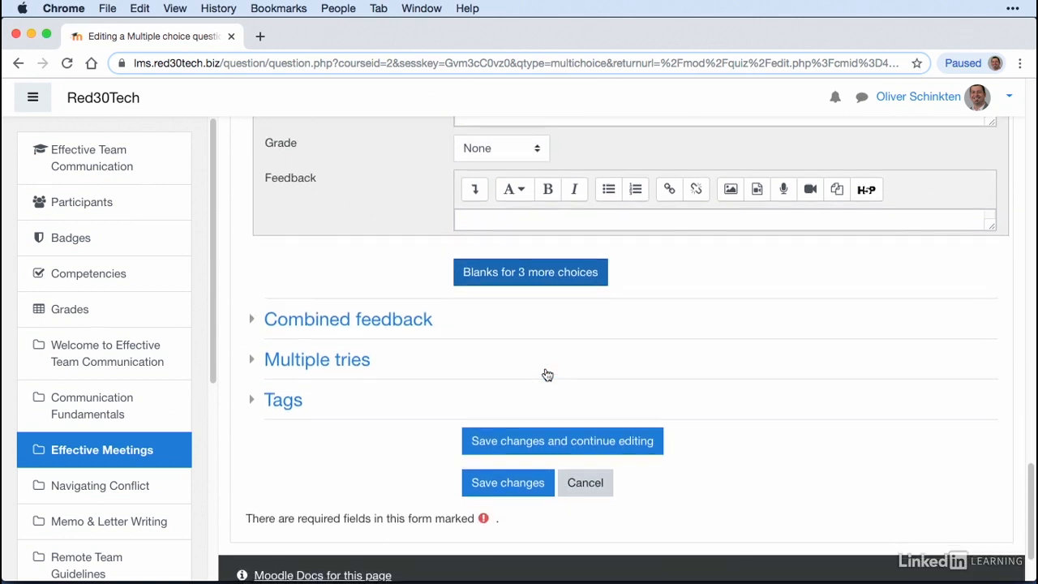
click(258, 347)
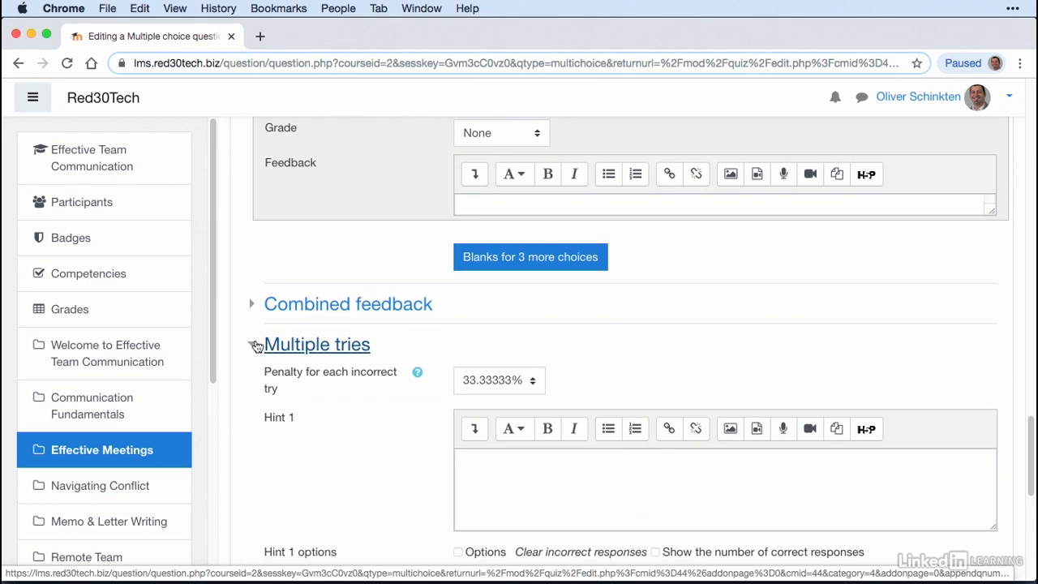
click(257, 347)
scroll(531, 315, down, 2)
click(579, 403)
click(513, 396)
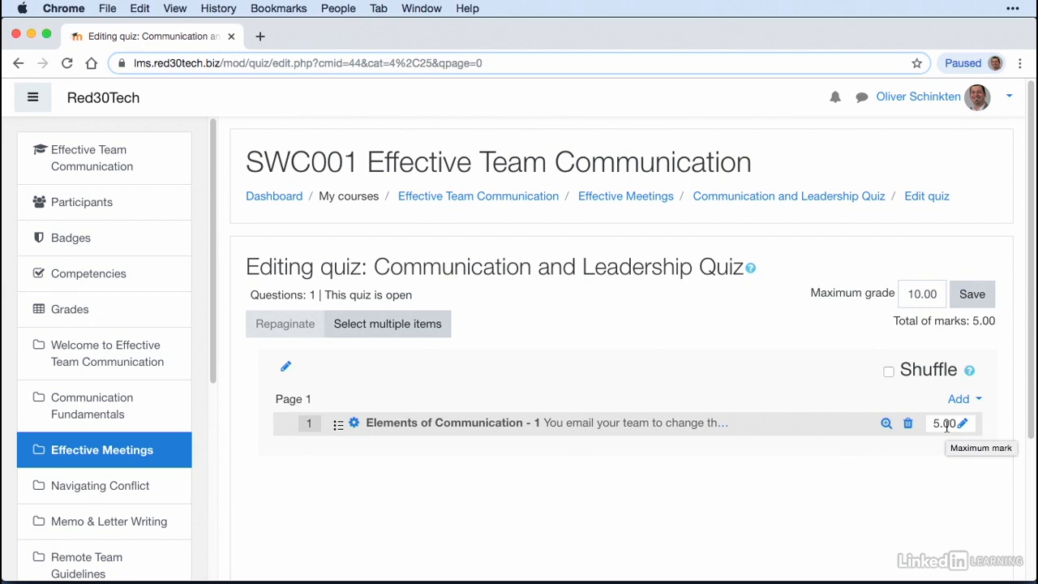
Step: Add a new True/False question to the quiz after the first question
scroll(756, 445, down, 1)
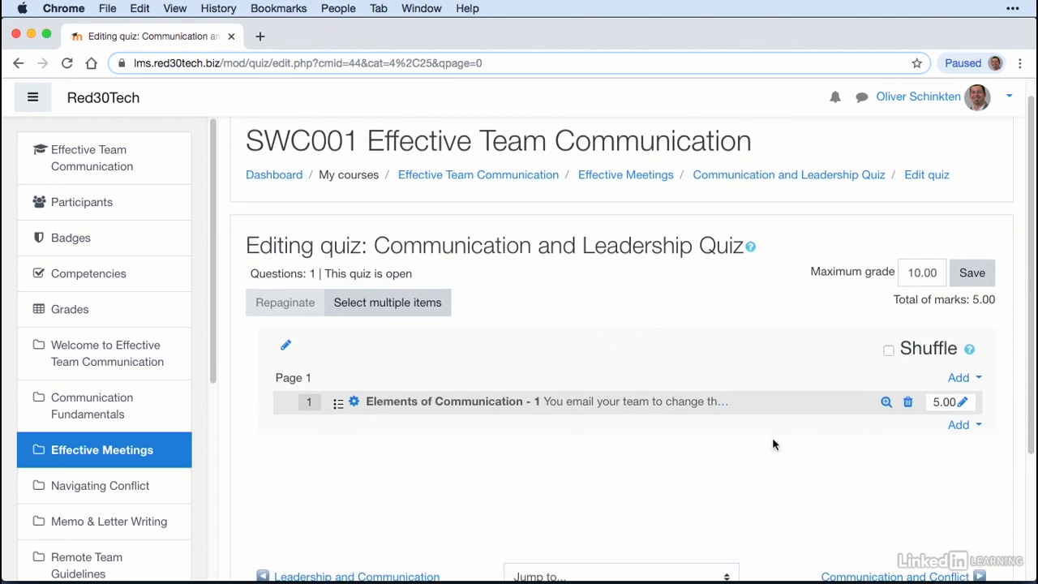
click(962, 427)
click(894, 452)
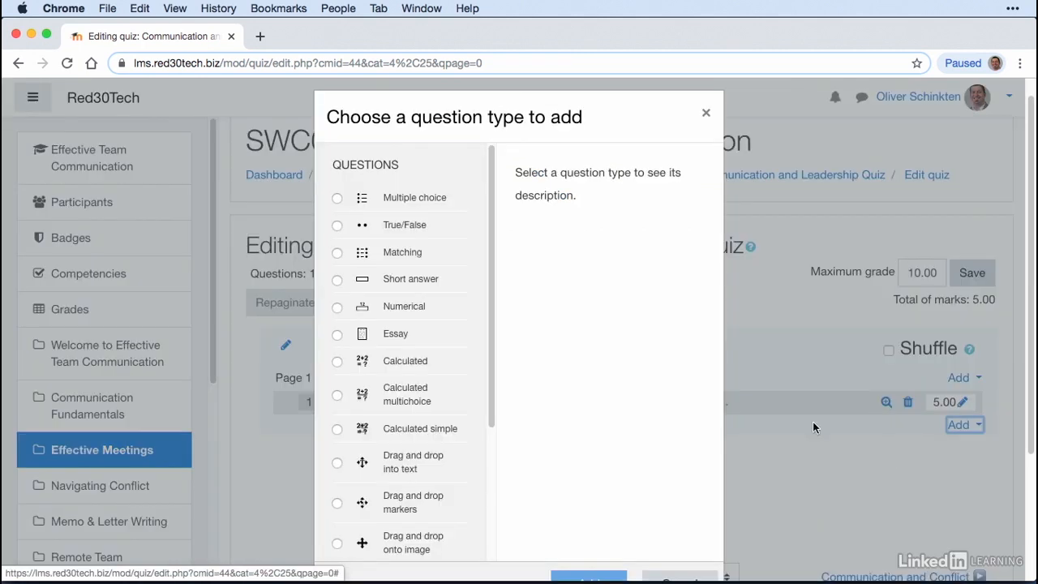
click(337, 225)
scroll(647, 408, down, 2)
click(587, 520)
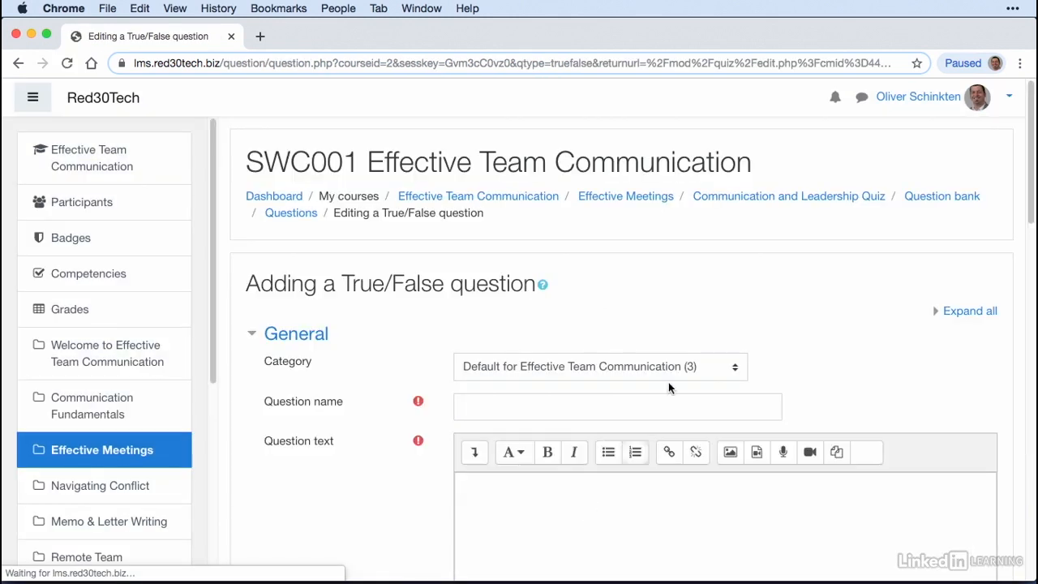
Step: Name the True/False question "Communication Elements - 2"
scroll(730, 313, down, 2)
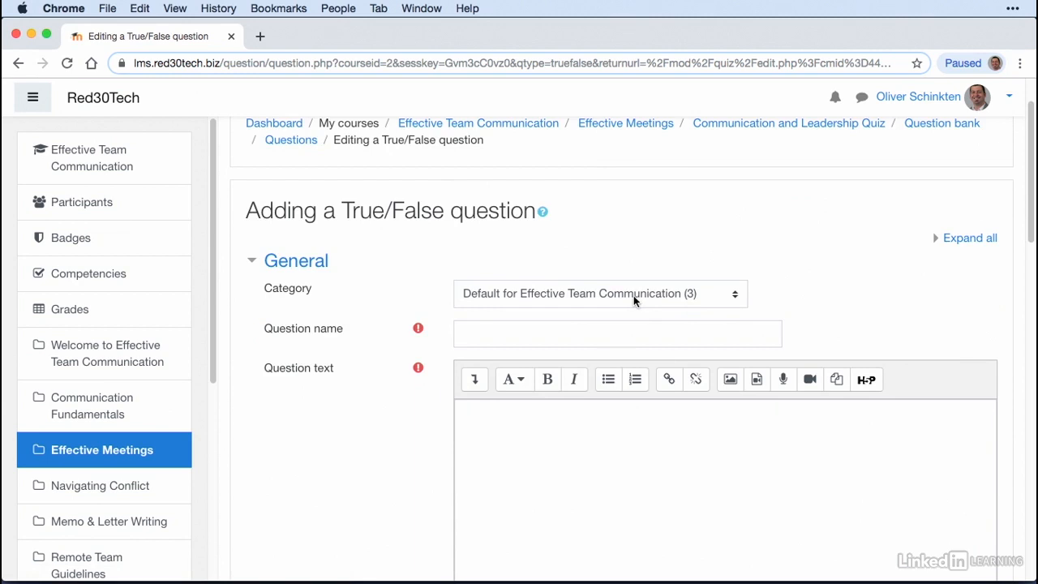
click(564, 335)
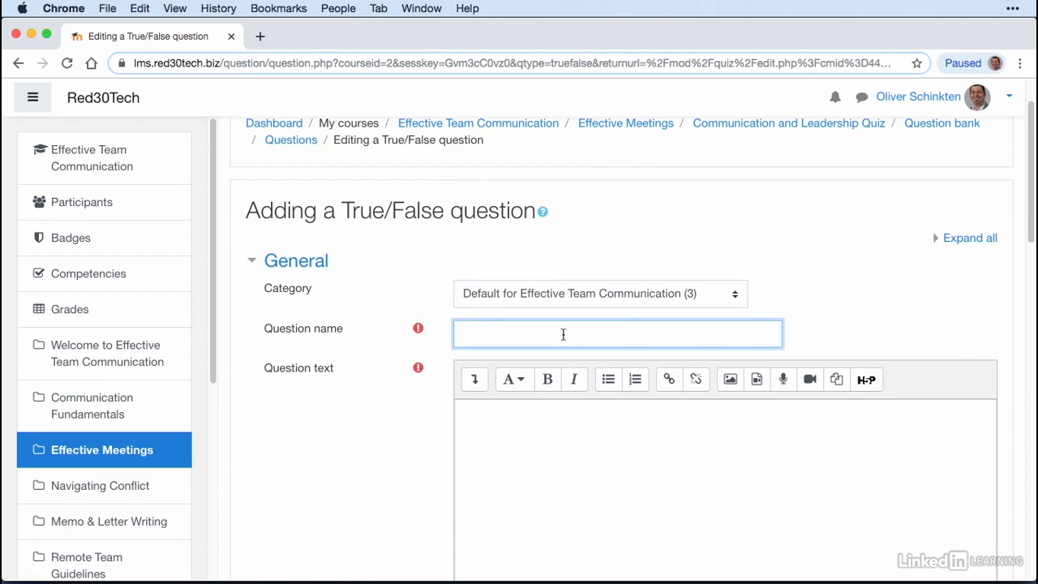
text(Communication Elements - 2)
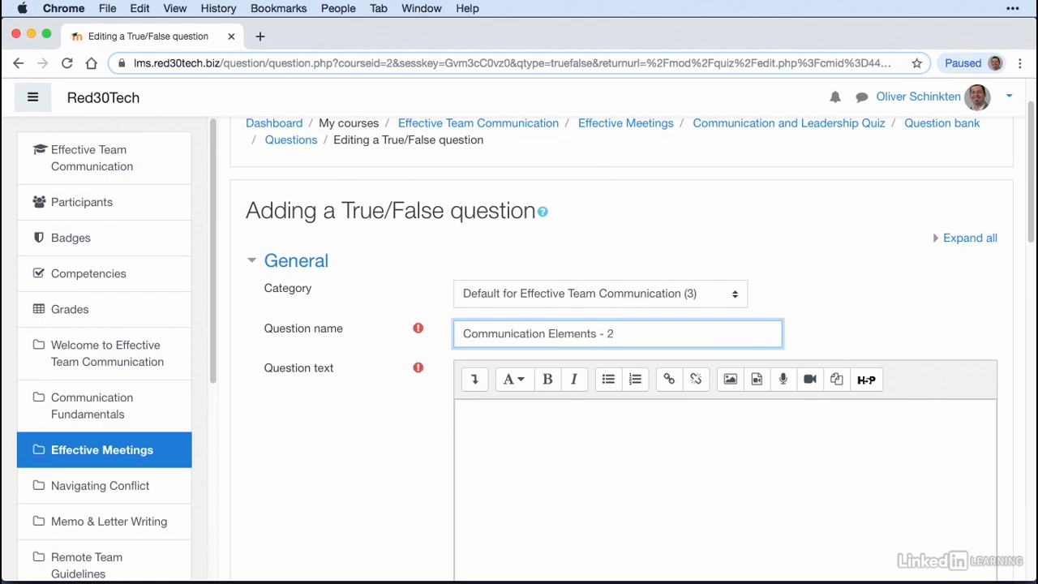
Step: Enter "It's important to consider your audience and the existing context when communicating." as the question text
click(574, 465)
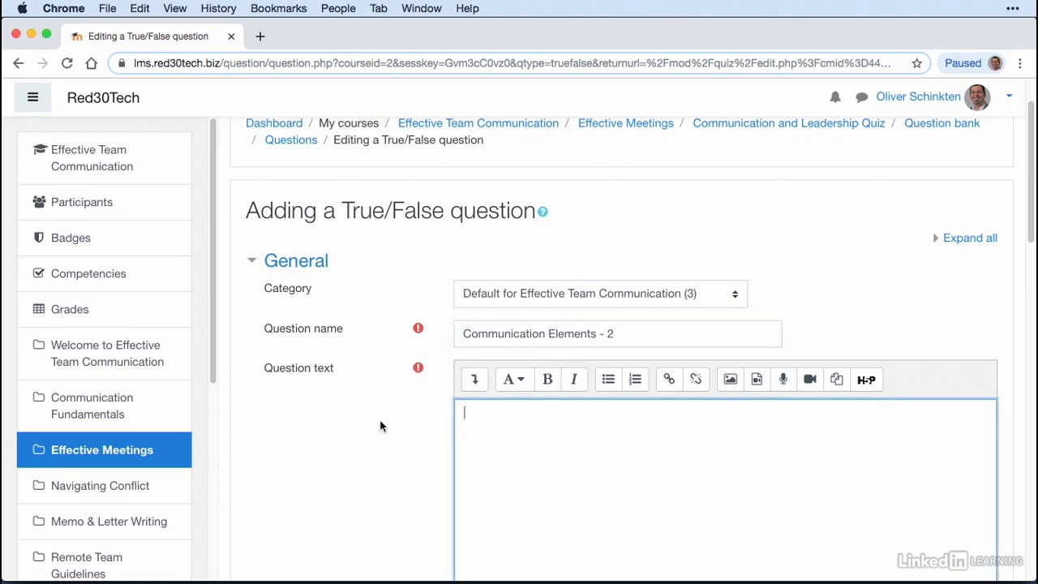
scroll(520, 421, down, 2)
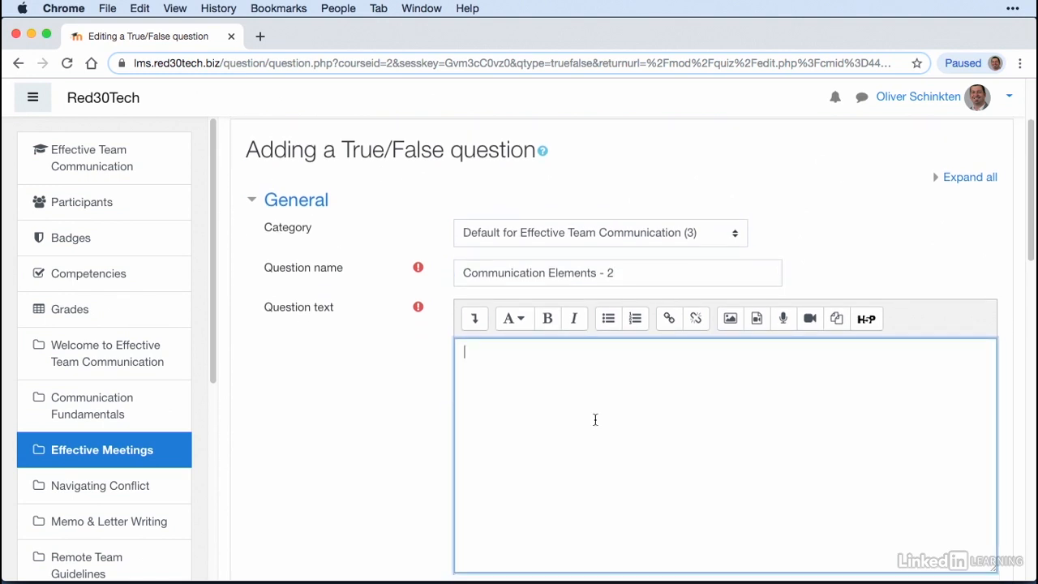
text(It's important to consider your audience and the existing context when communicating.)
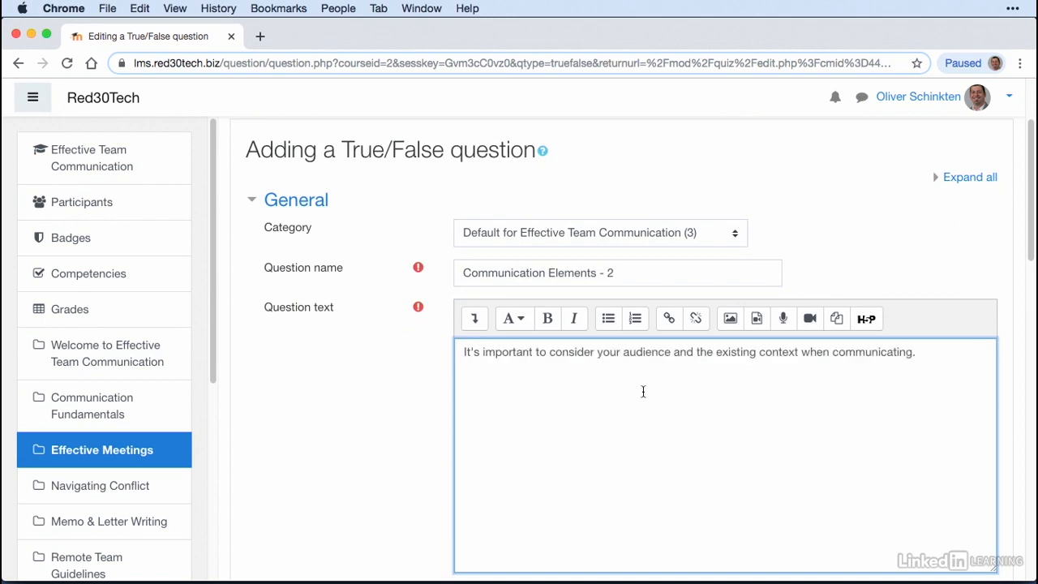
Step: Set the correct answer of the question to True, keeping the default mark at 1
scroll(644, 392, down, 3)
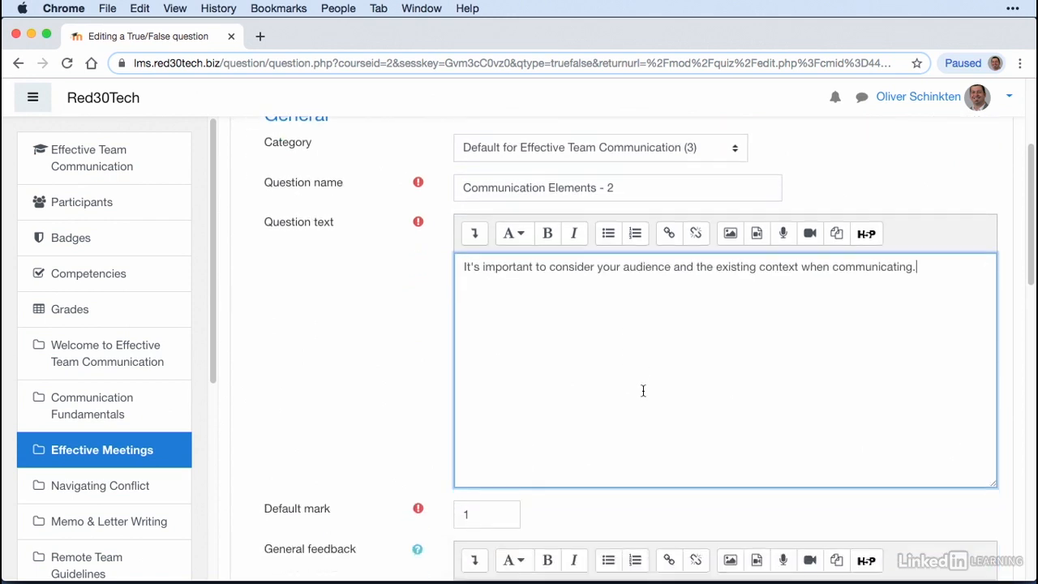
scroll(643, 392, down, 6)
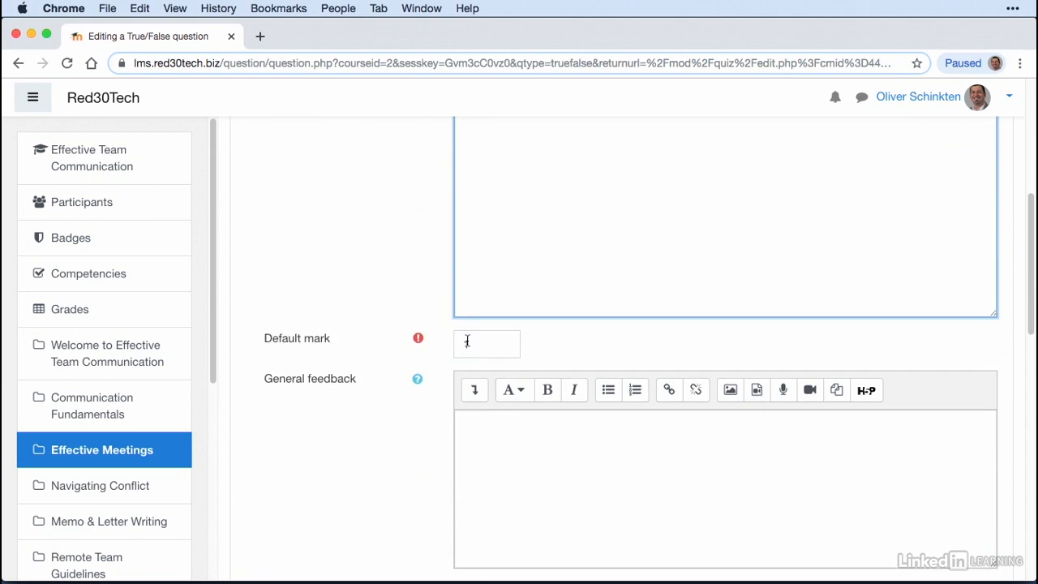
scroll(467, 341, down, 8)
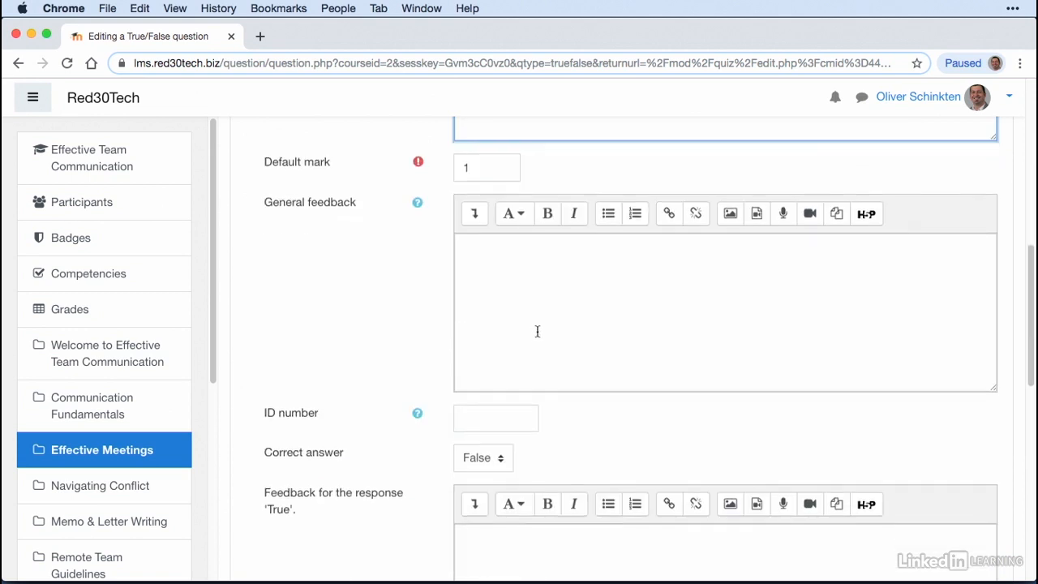
scroll(543, 323, down, 3)
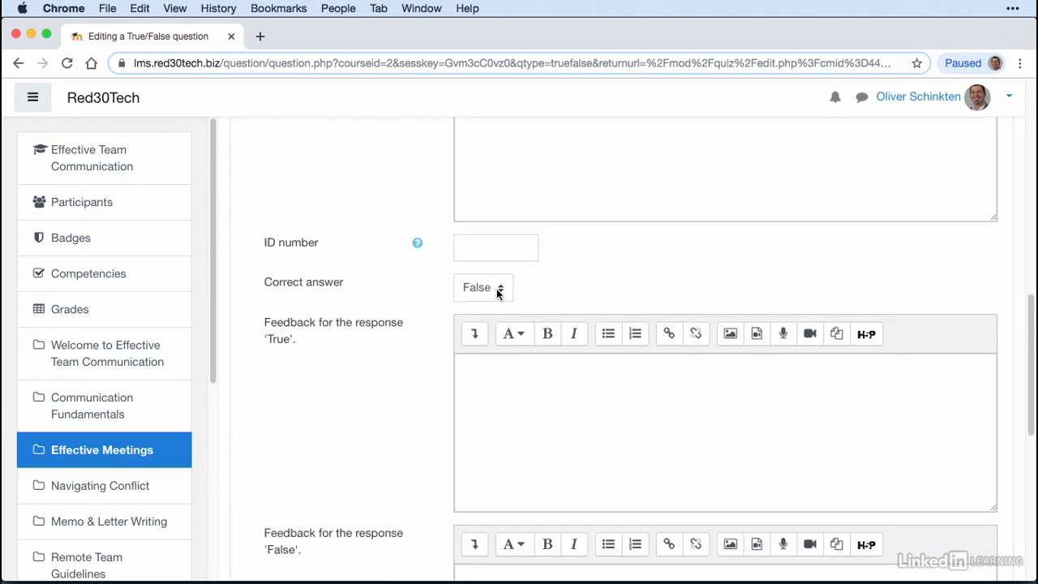
scroll(770, 298, up, 20)
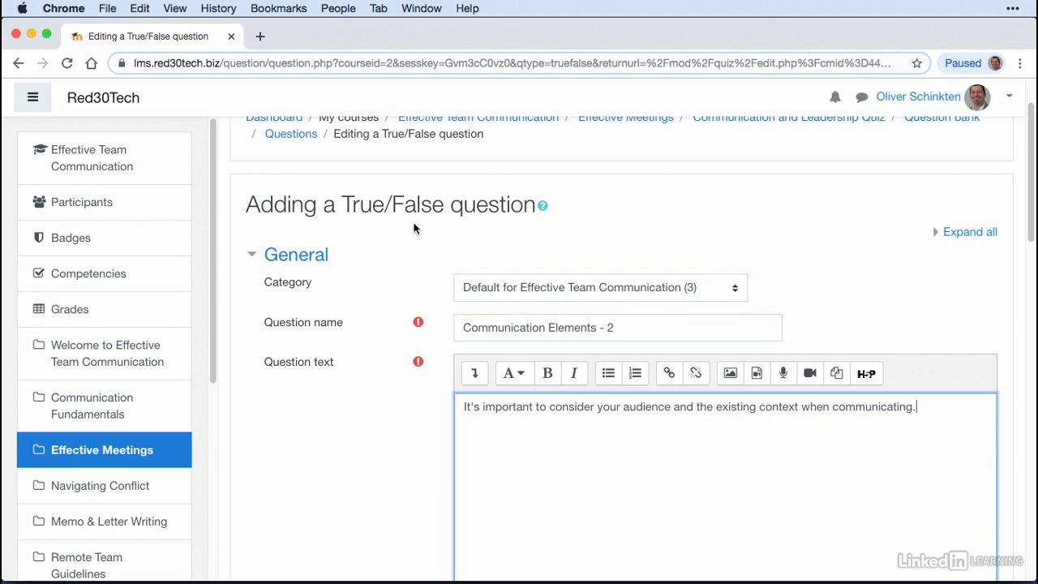
scroll(413, 228, down, 6)
scroll(414, 228, down, 5)
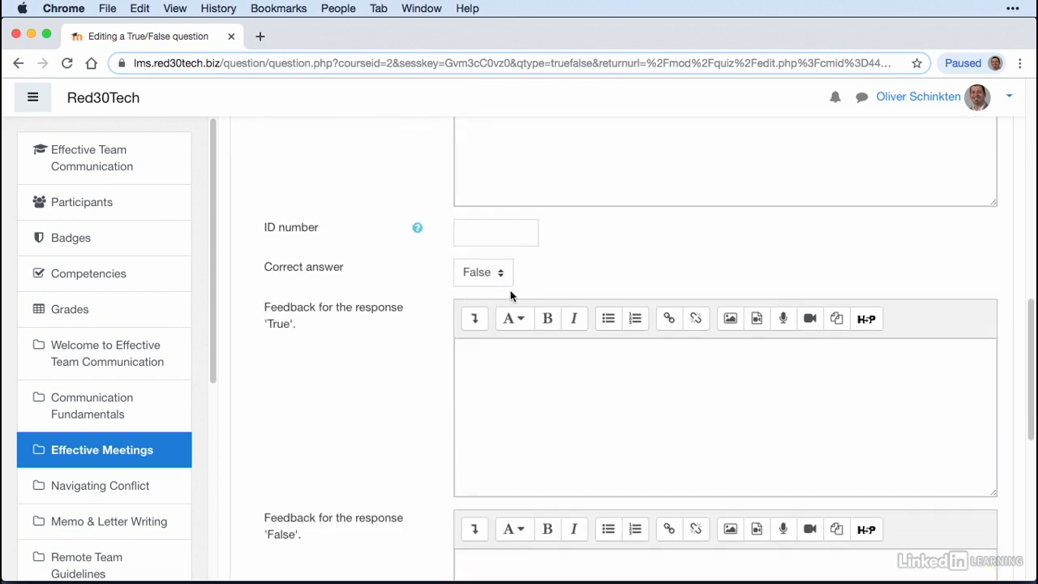
click(498, 278)
click(490, 291)
Step: Leave the True and False response feedback blank, check the Multiple tries section, and save the True/False question
scroll(489, 294, down, 2)
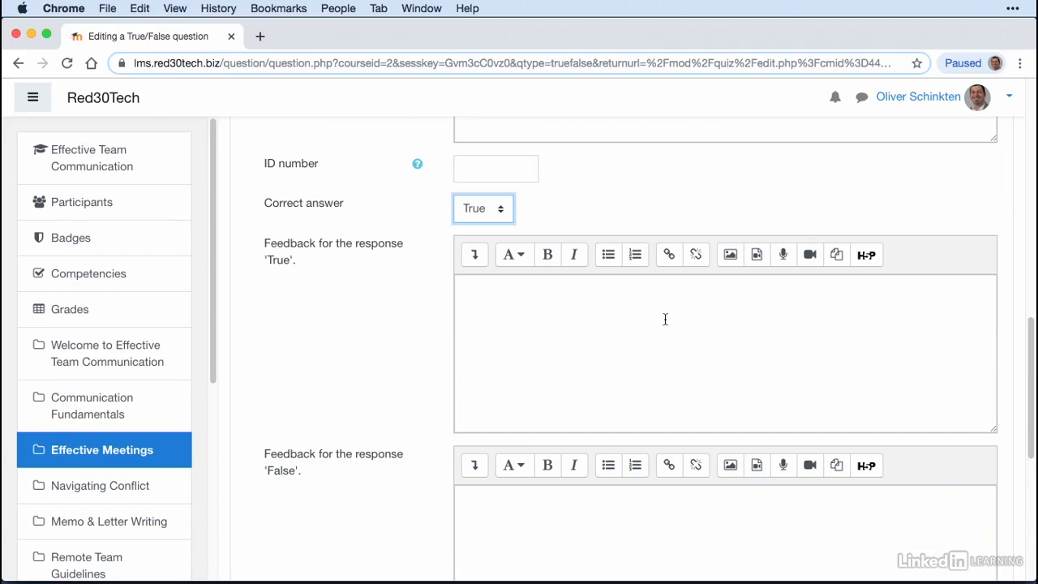
scroll(665, 319, down, 6)
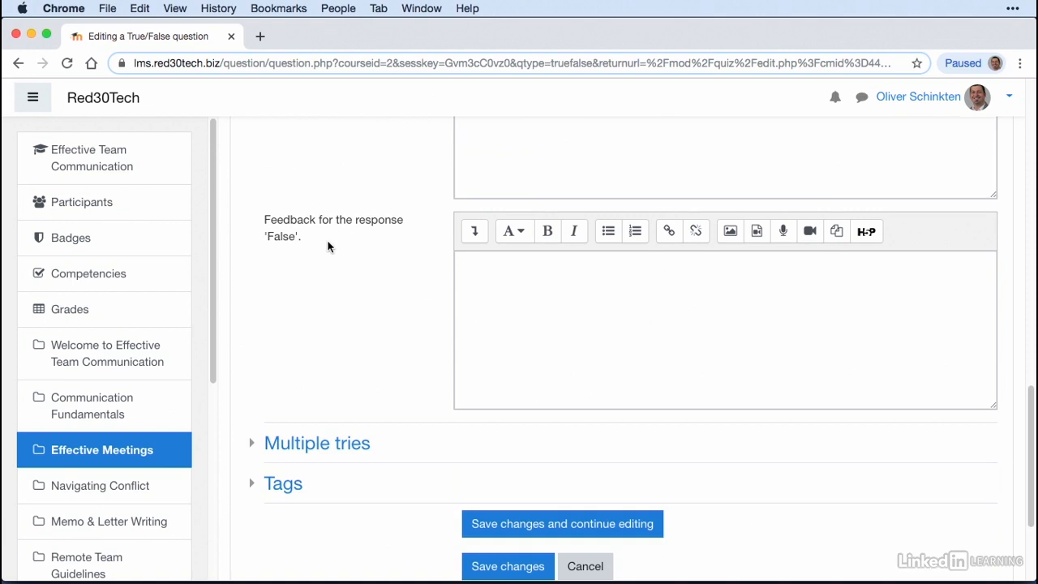
click(651, 323)
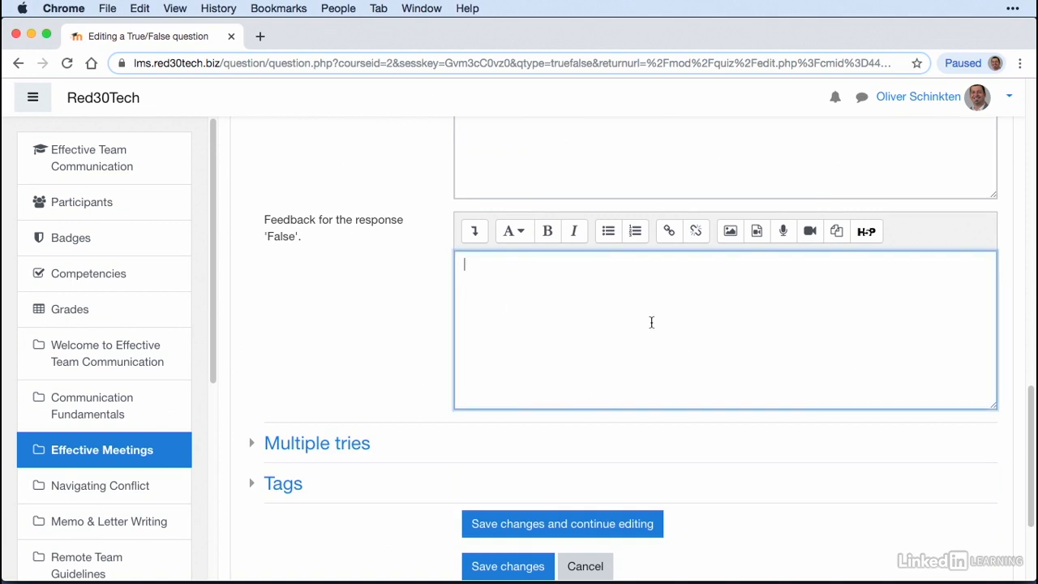
scroll(651, 322, down, 1)
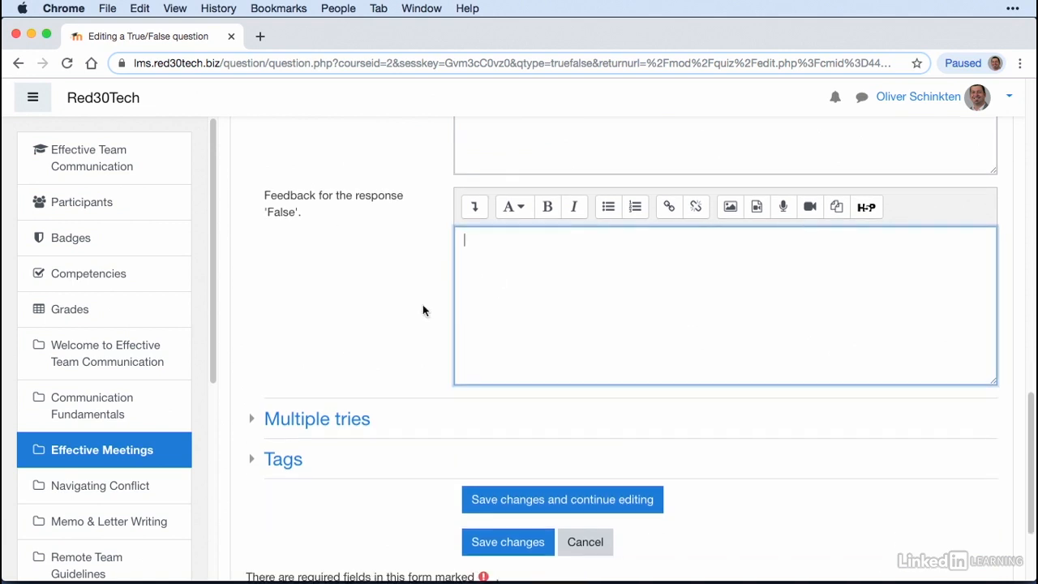
click(252, 420)
click(253, 420)
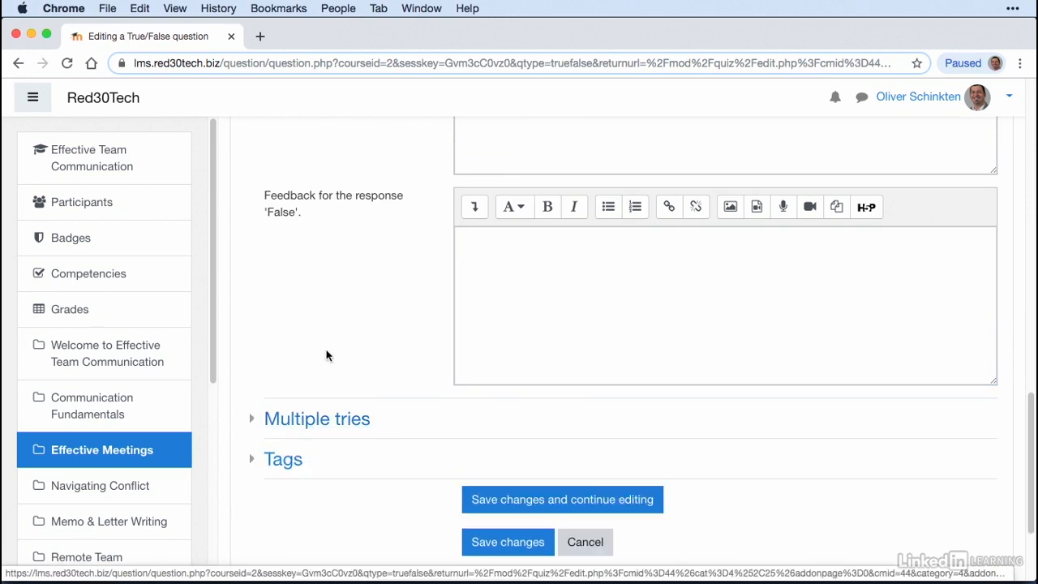
scroll(324, 357, down, 2)
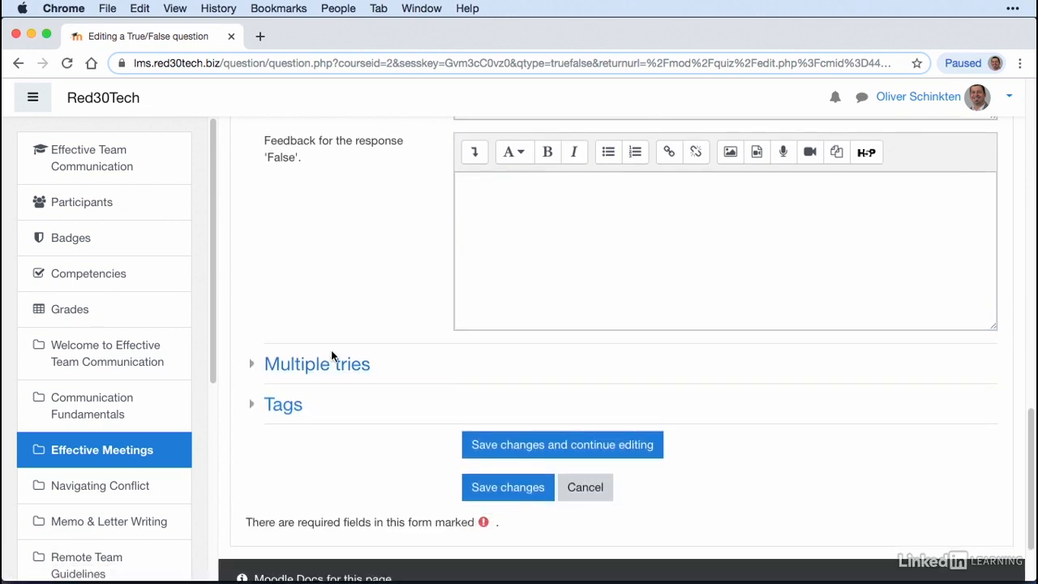
click(528, 482)
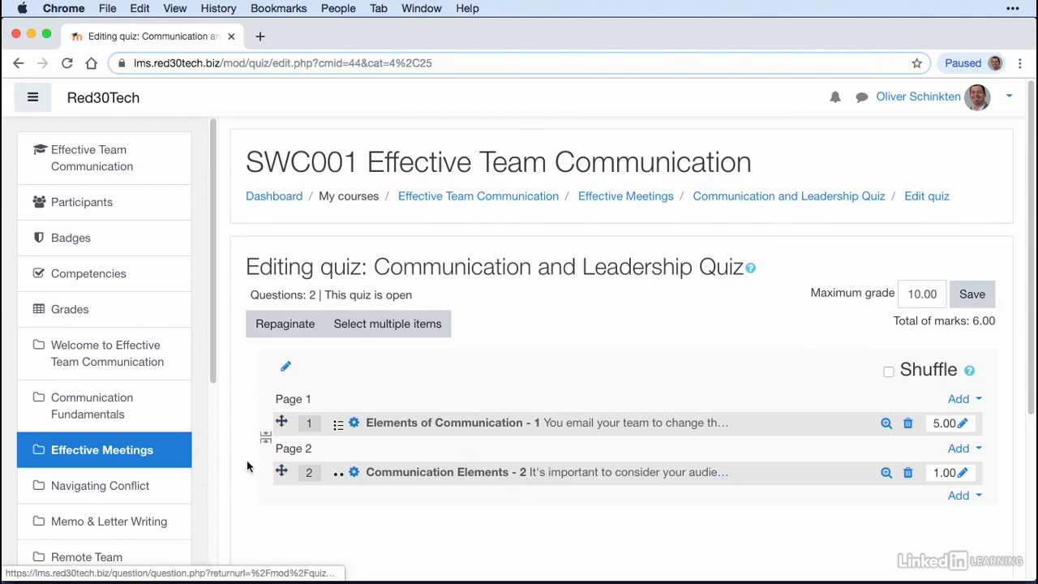
mouse_move(281, 471)
mouse_down()
mouse_move(280, 402)
mouse_move(274, 486)
mouse_move(273, 473)
mouse_up()
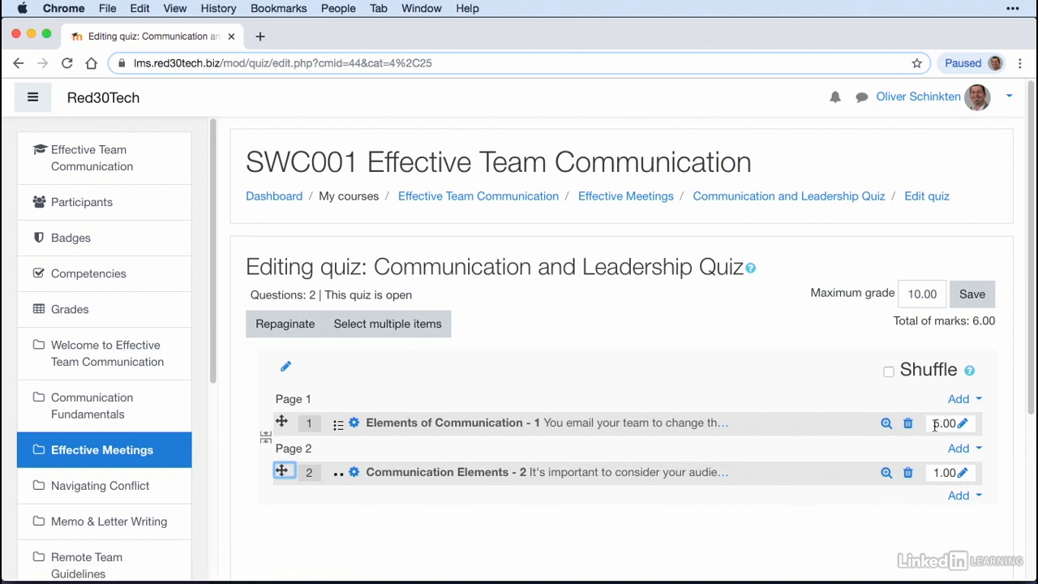
Step: Set the maximum mark of the Communication Elements - 2 question to 5 and save the quiz's maximum grade of 10.00
click(963, 474)
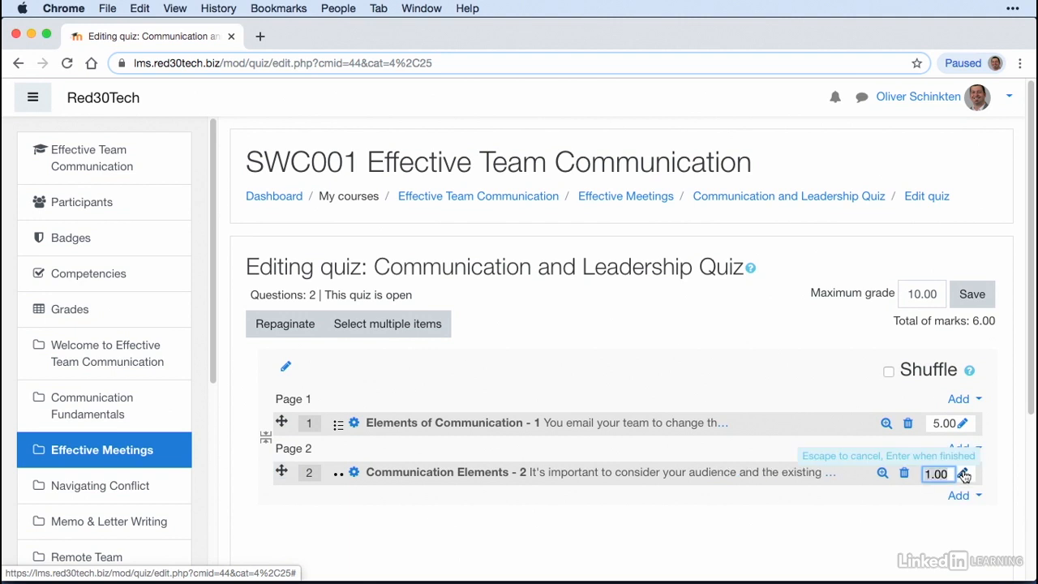
text(5)
key(Return)
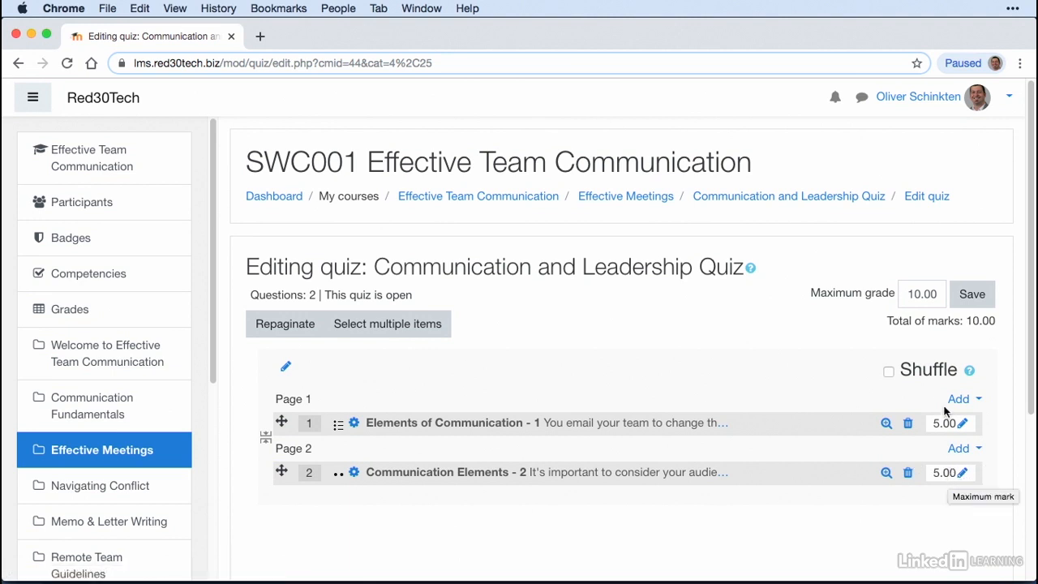
scroll(751, 391, down, 2)
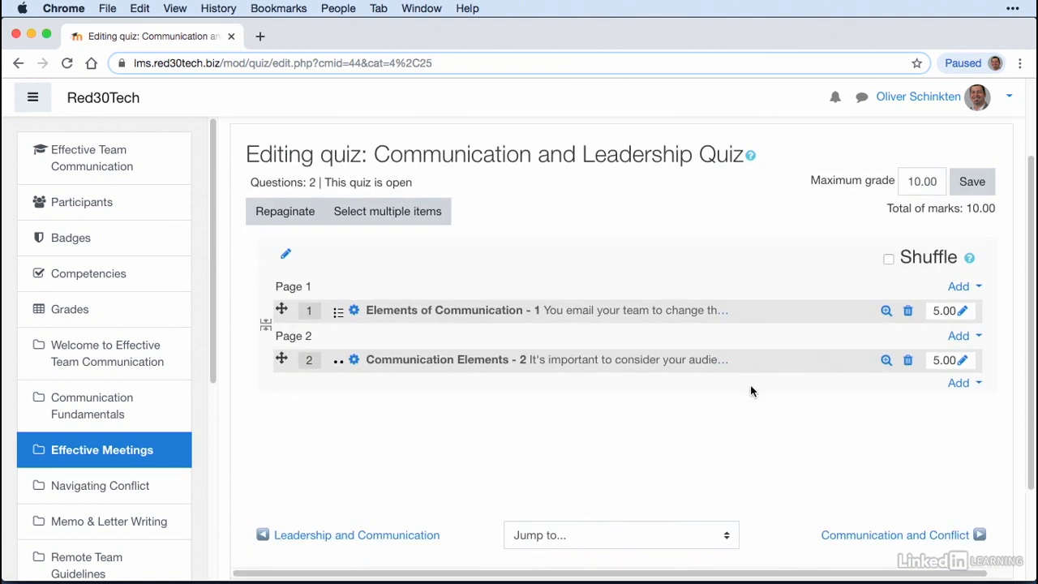
click(977, 192)
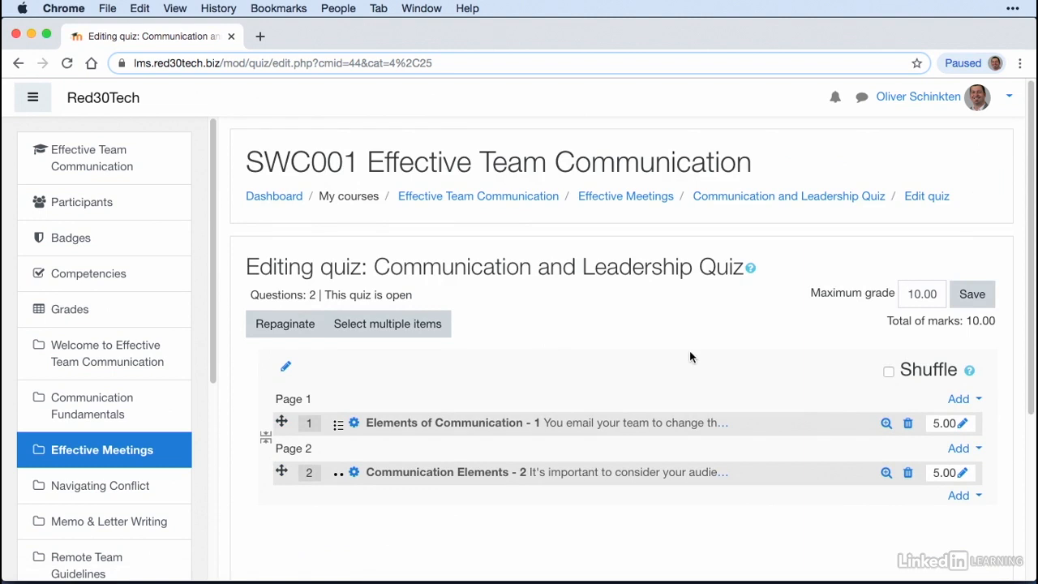
Step: Return to the Effective Team Communication course page and open the Communication and Leadership Quiz in the Effective Meetings section
click(481, 201)
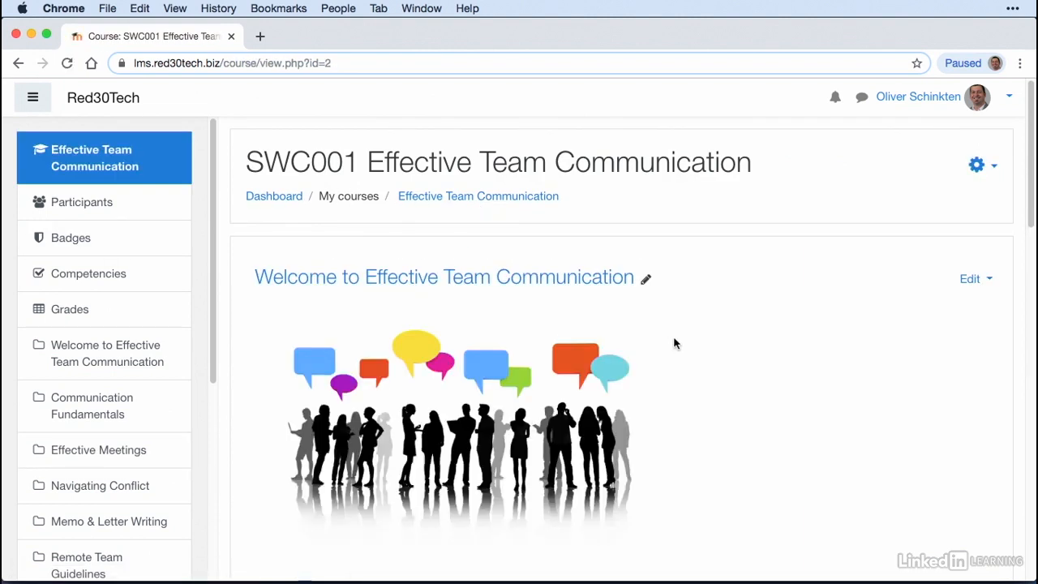
scroll(715, 314, down, 10)
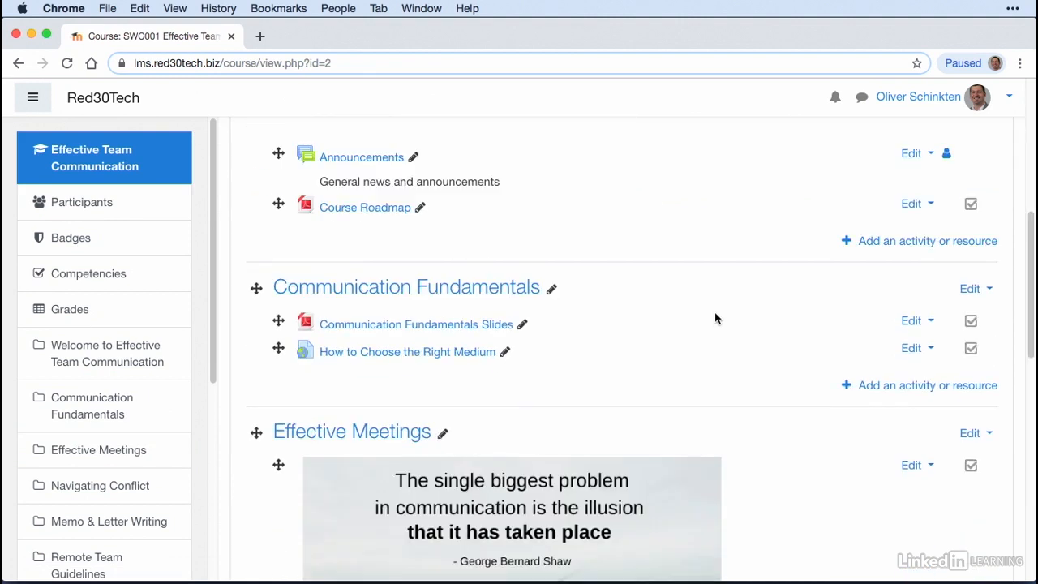
scroll(715, 317, down, 8)
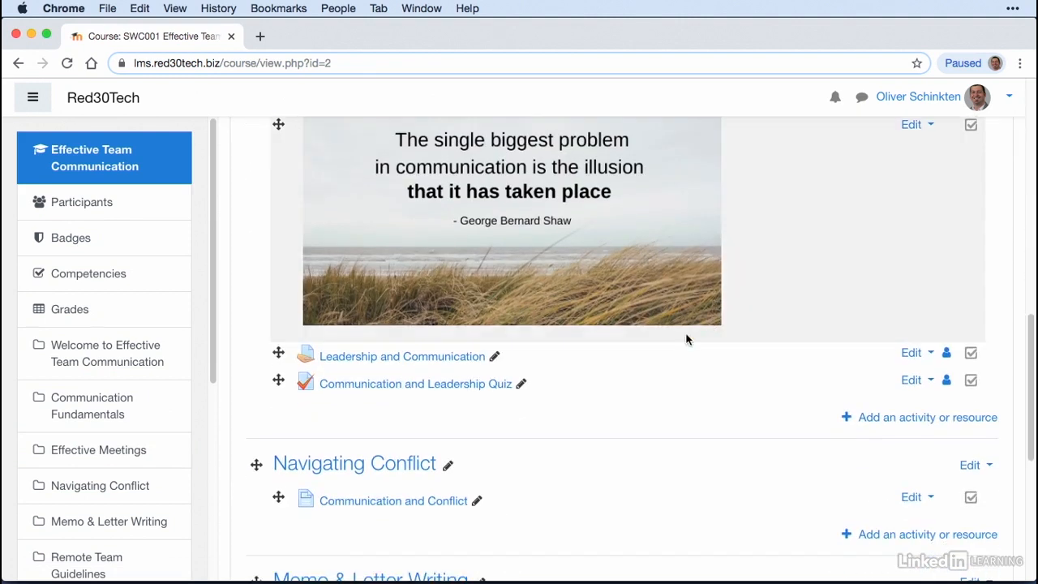
click(426, 389)
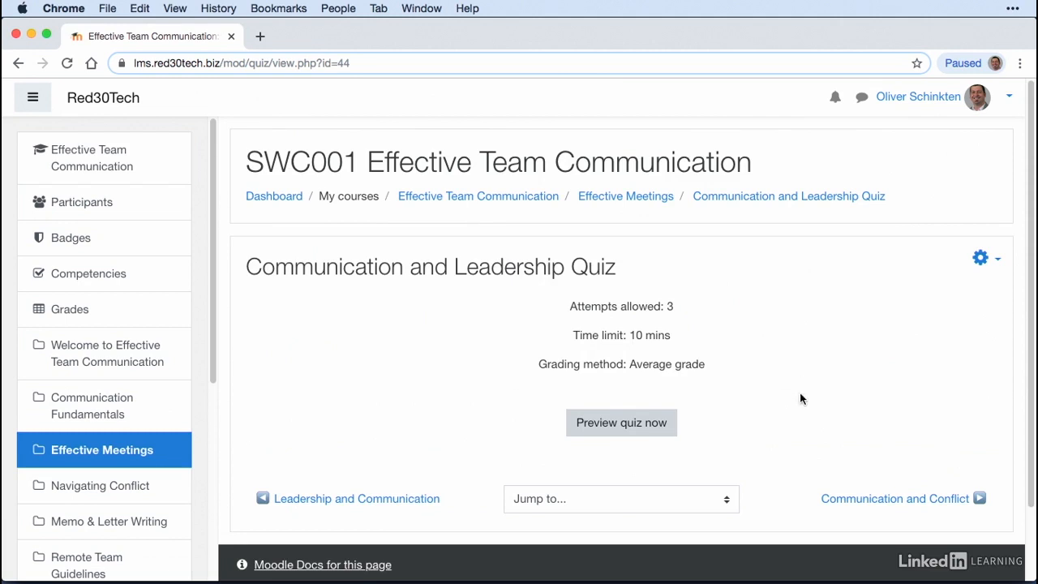
Step: Preview the Communication and Leadership Quiz by starting a timed attempt
scroll(797, 399, down, 1)
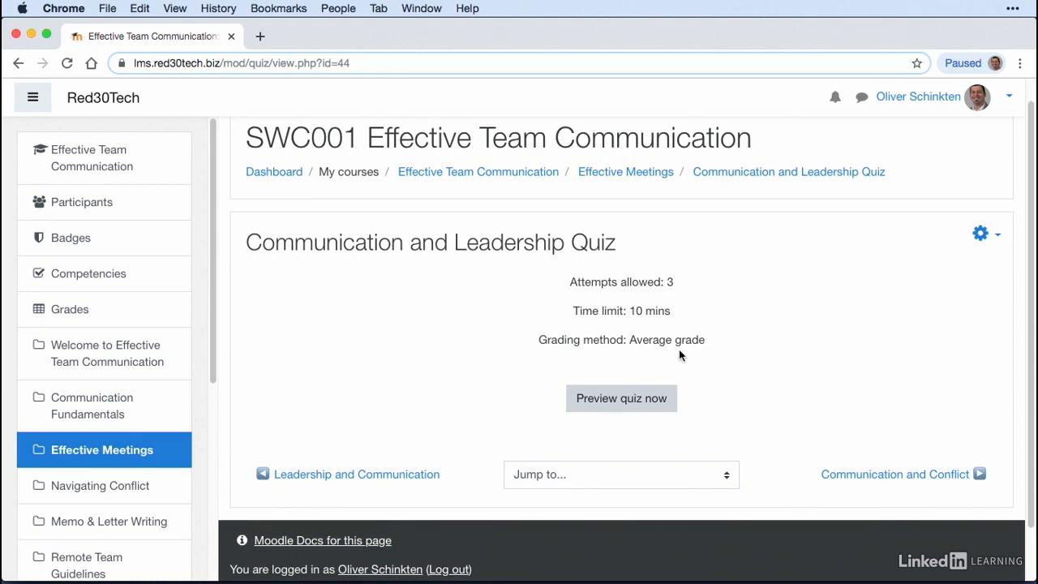
click(631, 404)
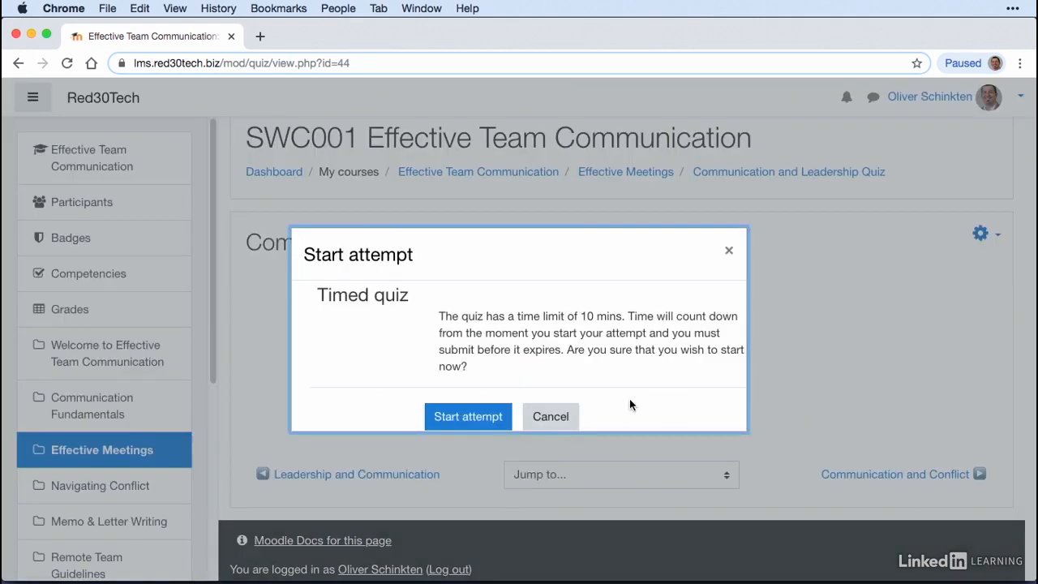
click(469, 420)
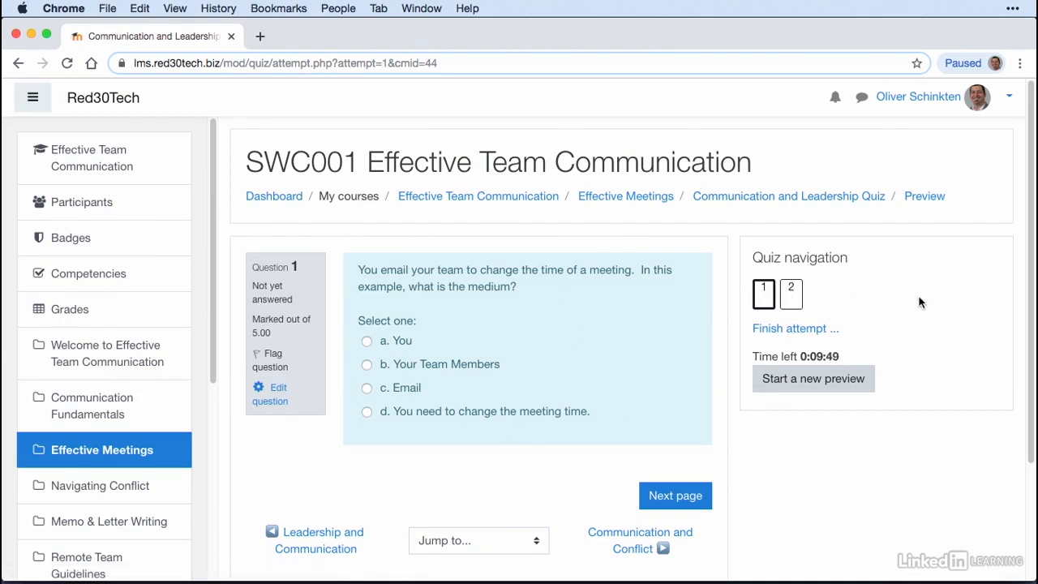
Step: Answer question 1 about the medium in the meeting email example with option a, "You"
click(780, 298)
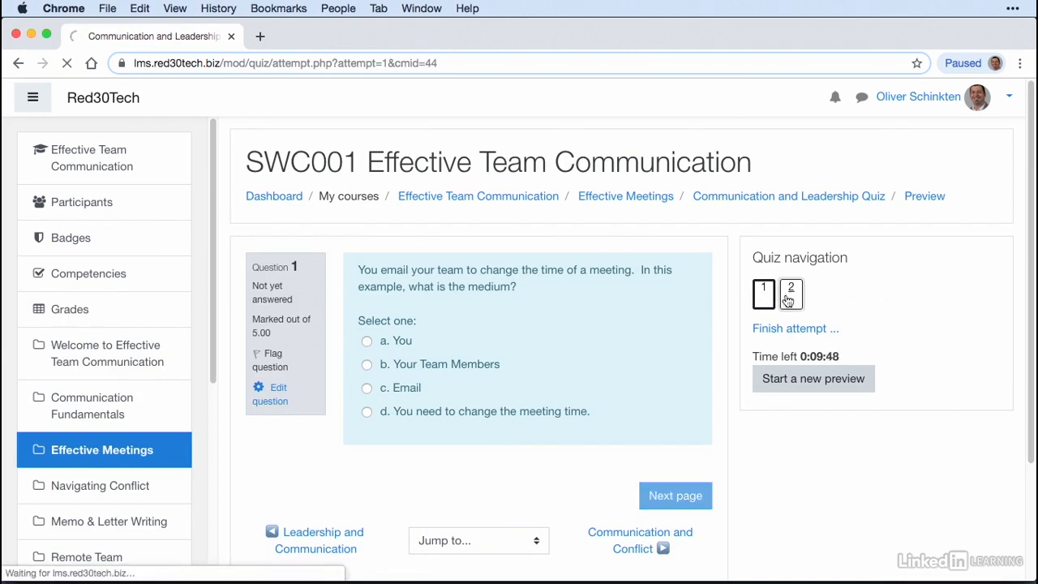
click(766, 297)
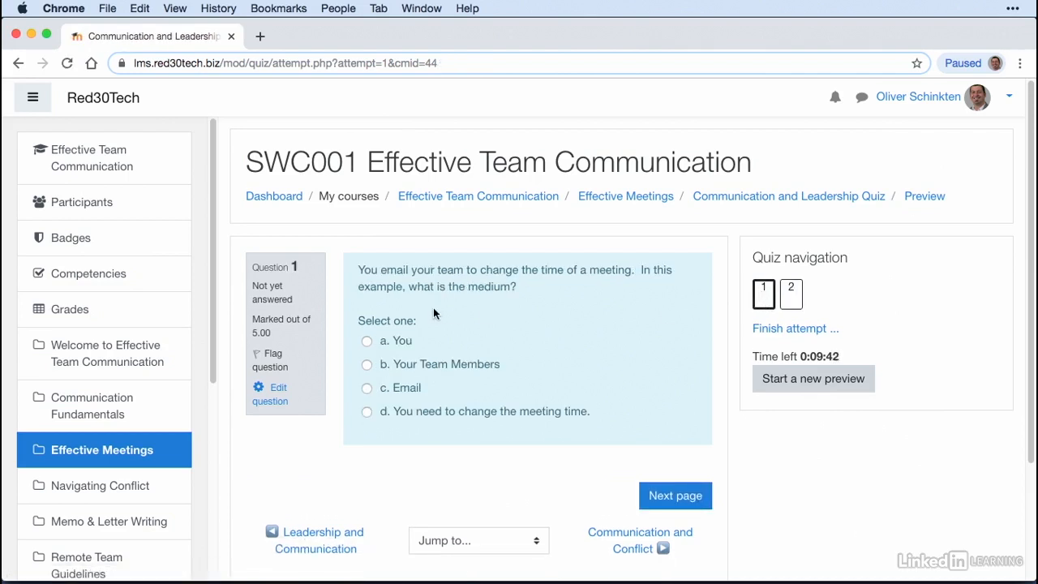
scroll(433, 313, down, 2)
scroll(433, 314, down, 1)
click(367, 300)
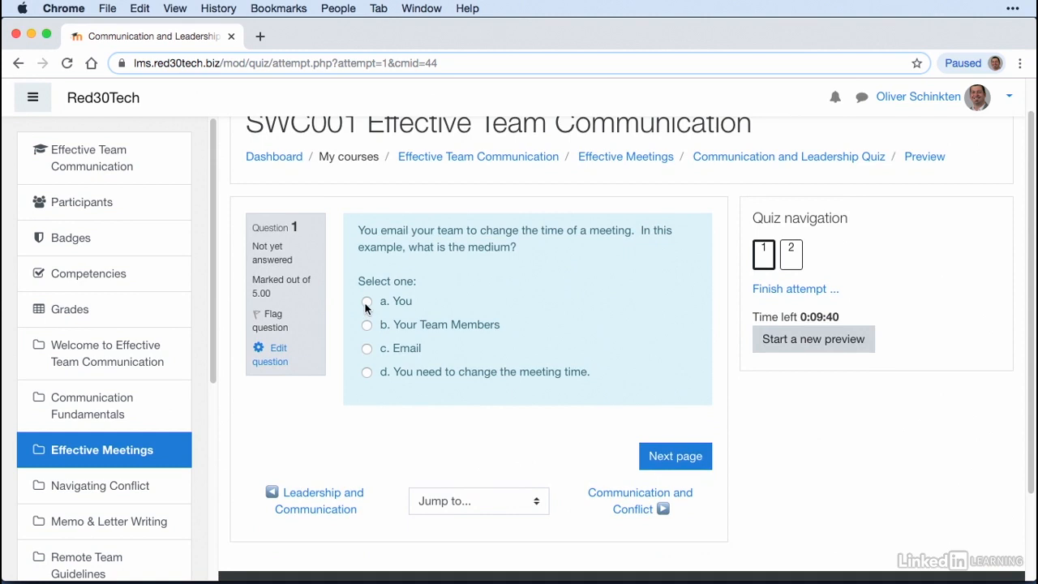
Step: Answer question 2 about considering the audience and context with True, and finish the attempt to reach its summary
click(791, 255)
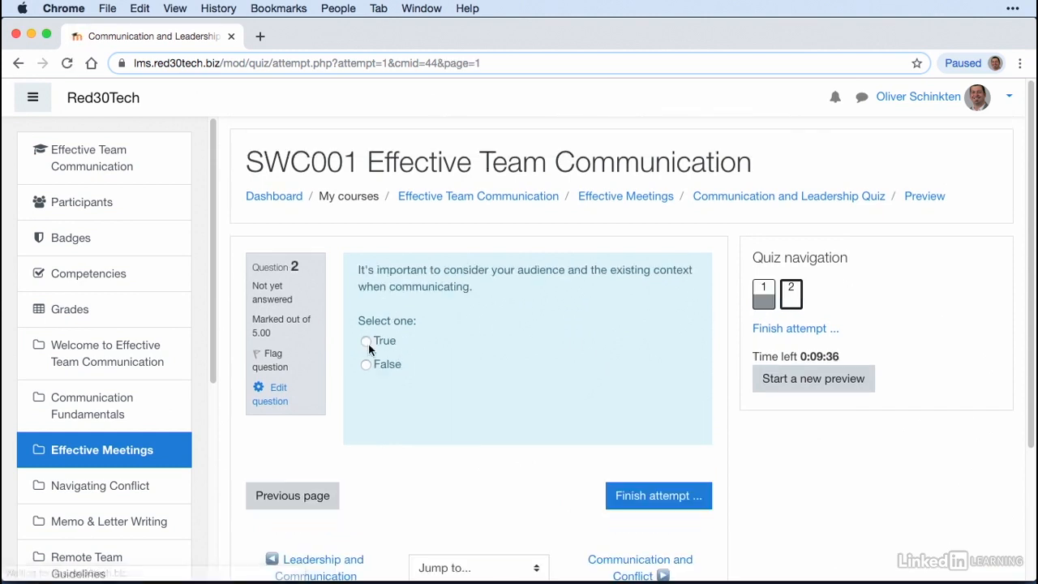
click(366, 344)
scroll(438, 414, down, 3)
click(695, 424)
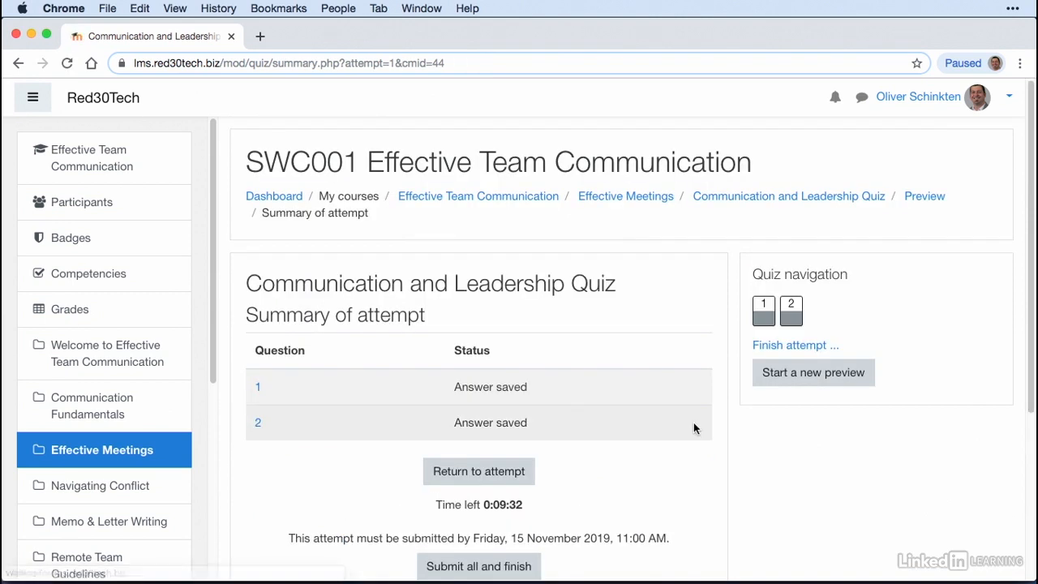
Step: Submit all answers of the preview attempt, confirm the submission, and review the grade and feedback for both questions
scroll(600, 418, down, 3)
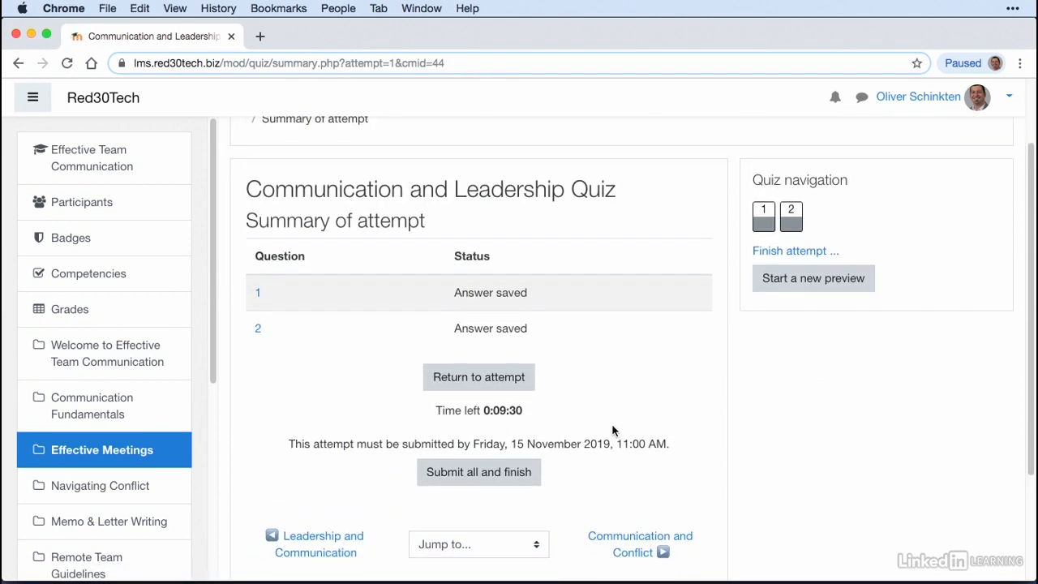
click(490, 470)
click(481, 439)
scroll(580, 417, down, 2)
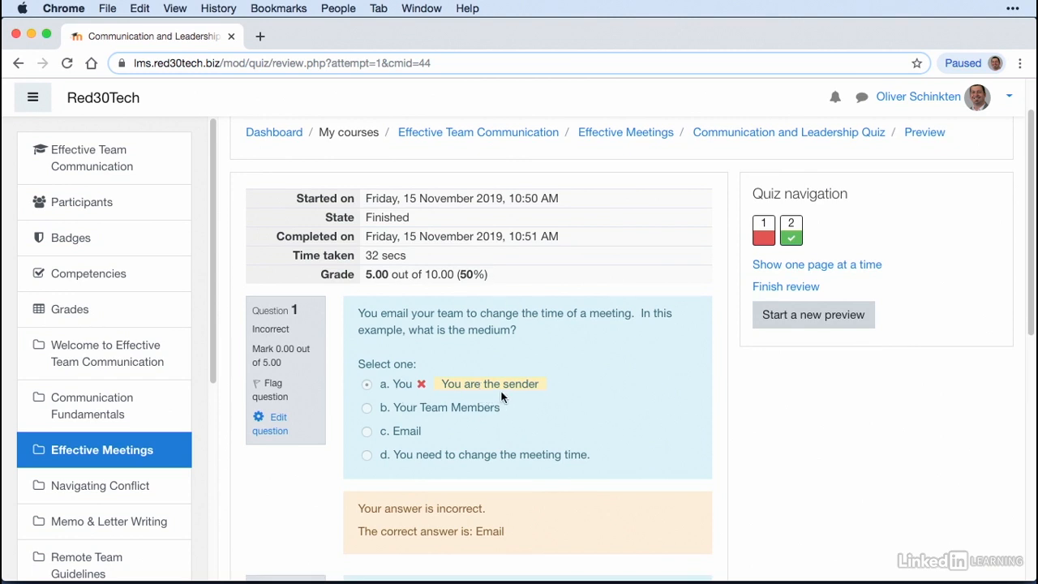
scroll(526, 395, down, 5)
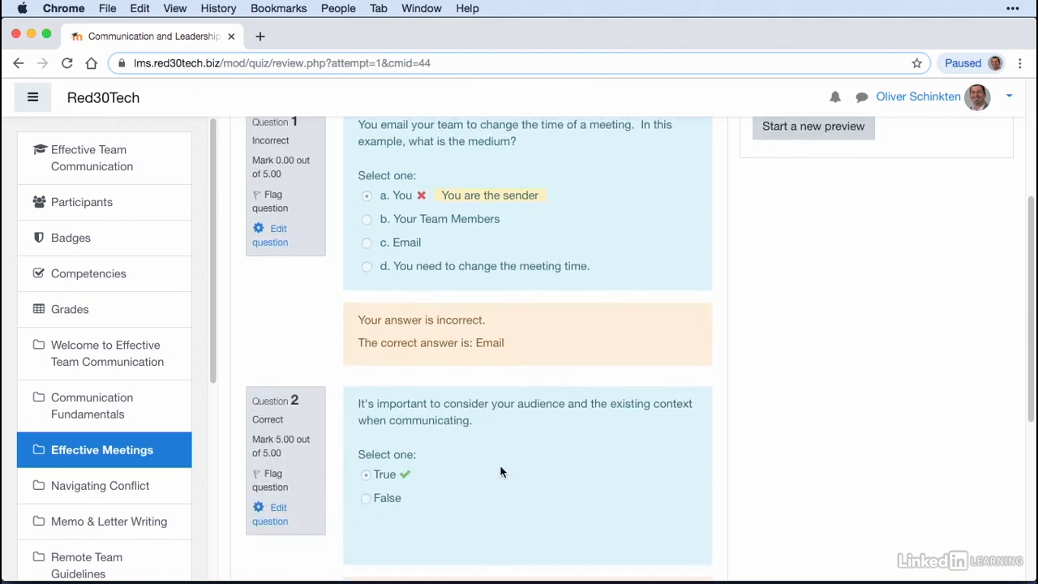
scroll(494, 467, up, 6)
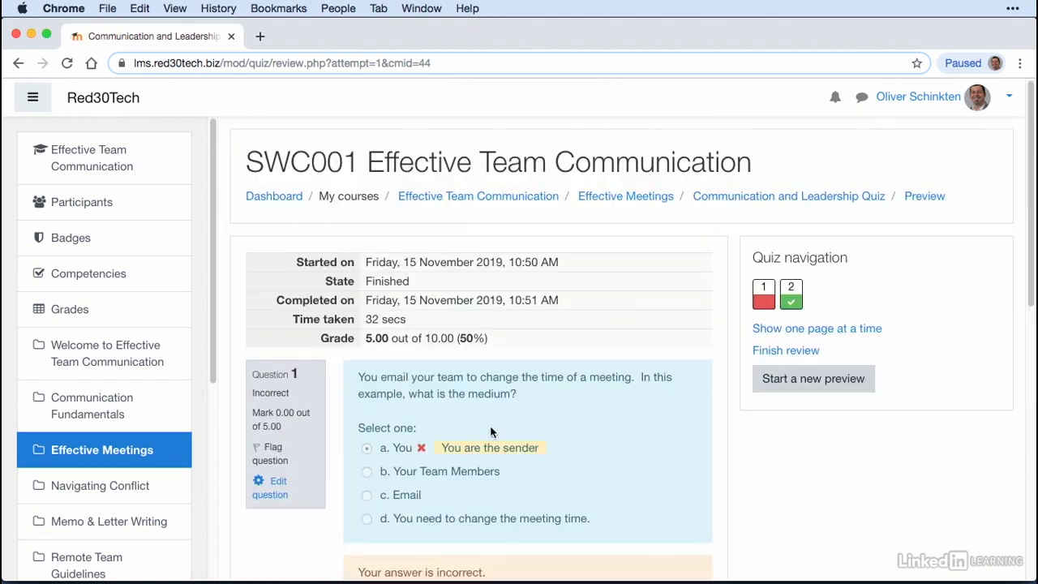